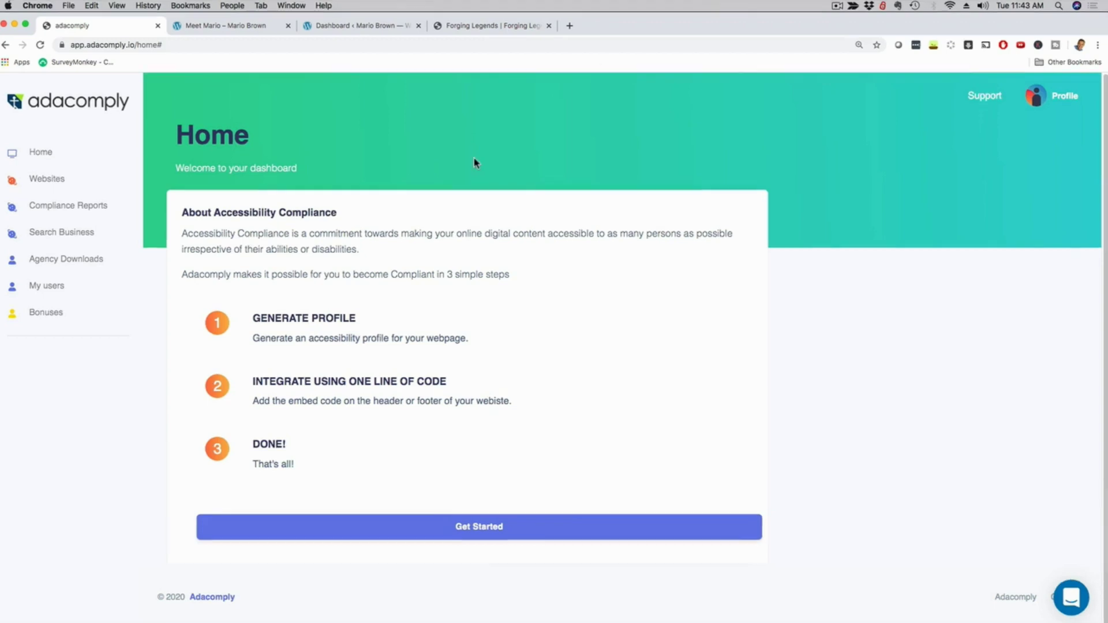
Create a website accessibility profile with the site's pasted web address and copy its generated embed code.
click(239, 25)
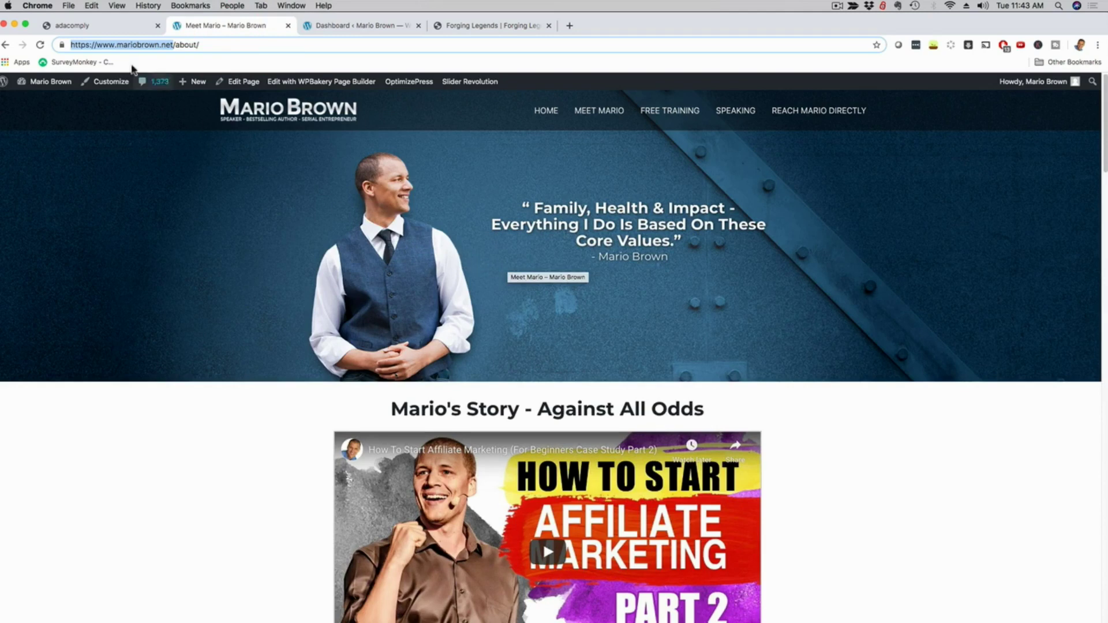
click(97, 27)
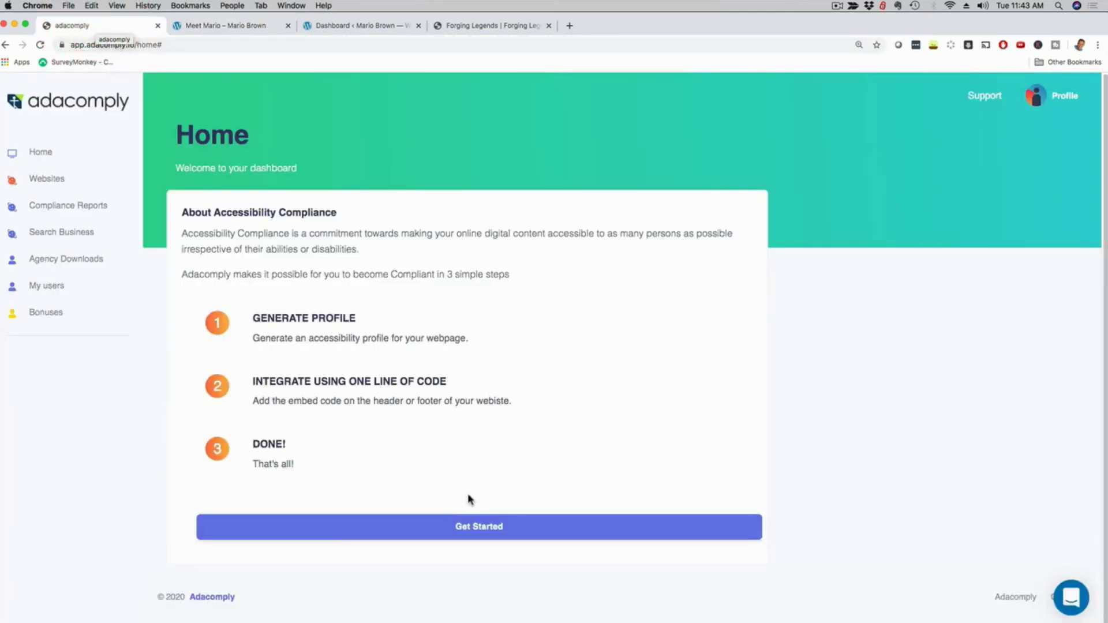
click(459, 526)
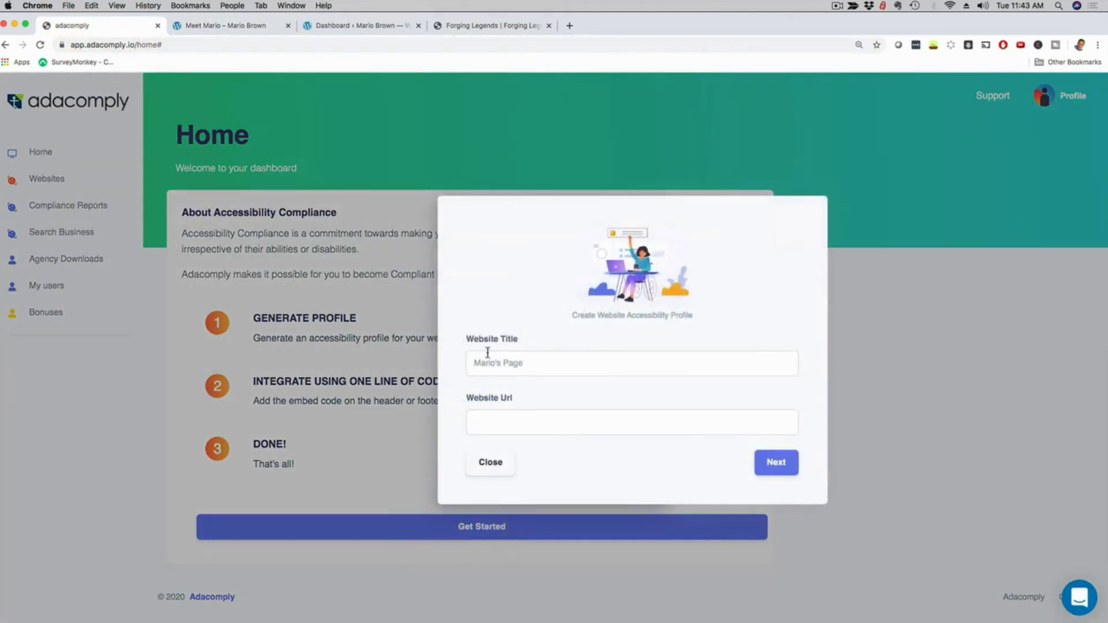
drag(470, 361, 536, 362)
click(502, 421)
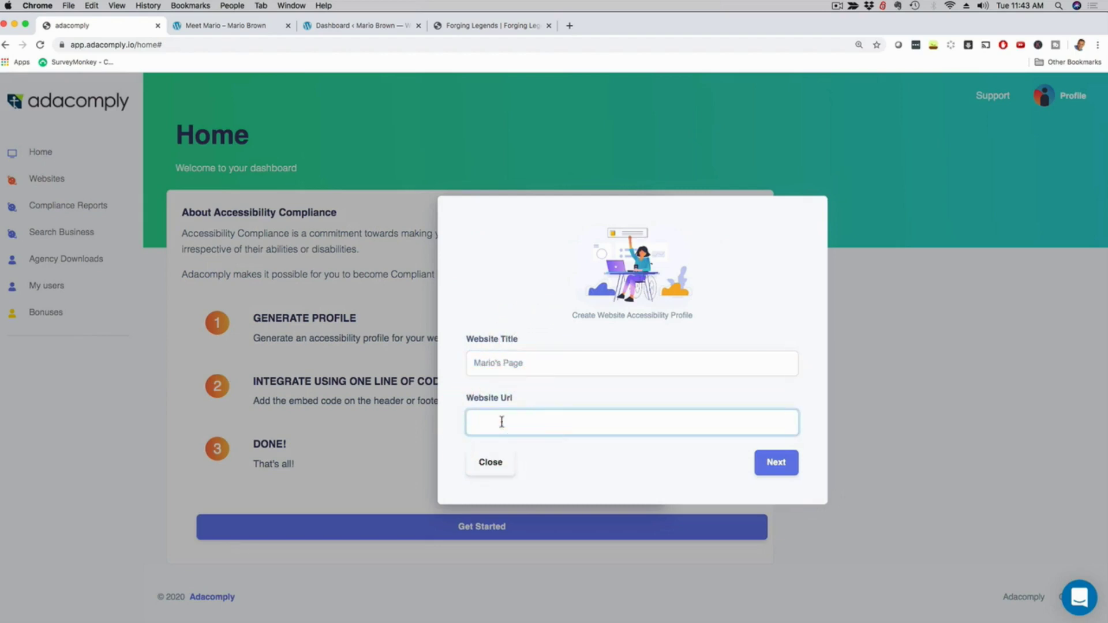
text(https://www.mariobrown.net/)
click(773, 461)
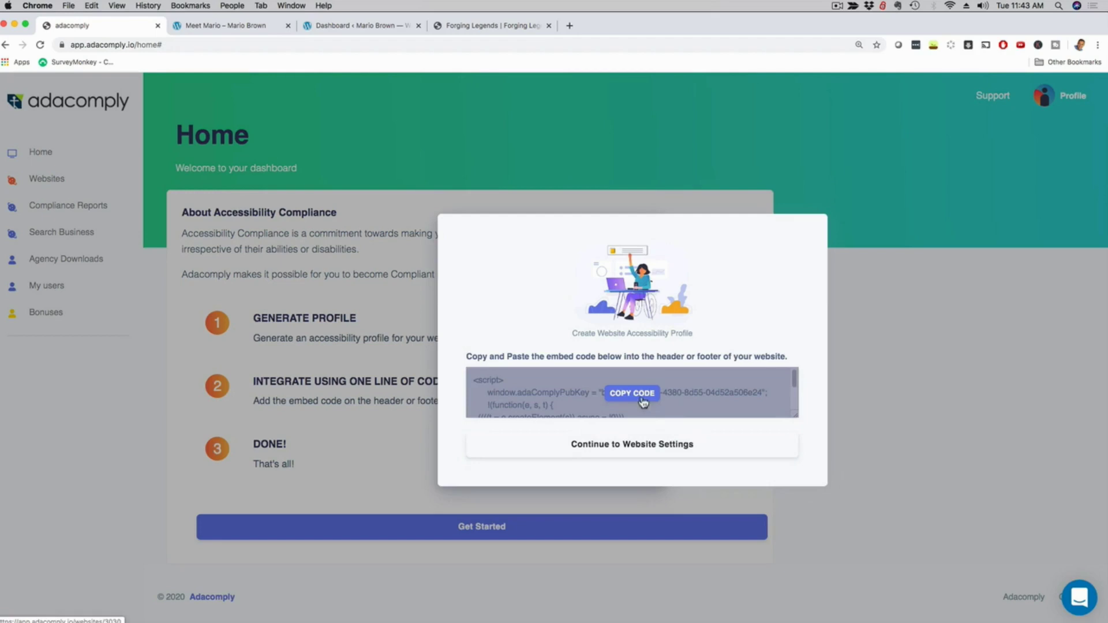
click(624, 396)
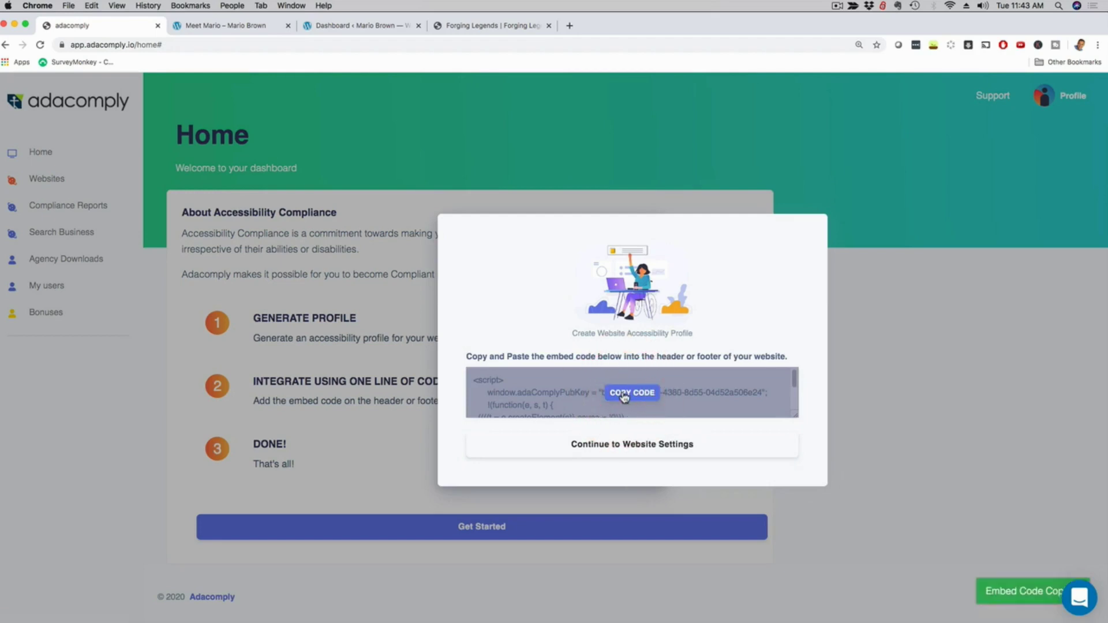
Paste the ADAComply embed script into Header and Footer Scripts' footer field, save, and reload the About page.
click(348, 26)
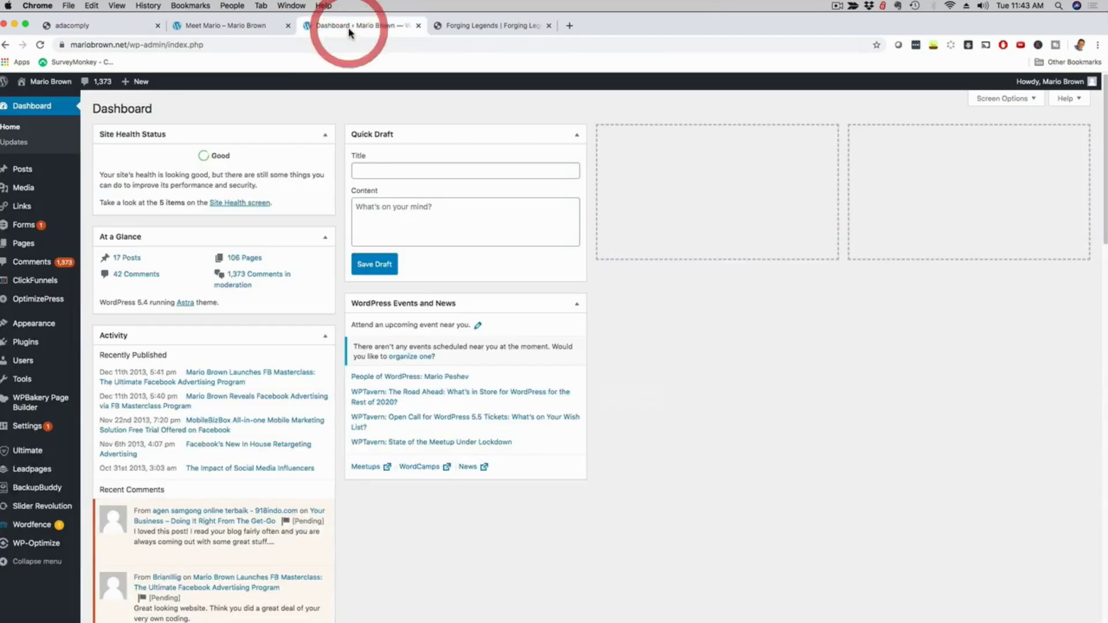
mouse_move(32, 476)
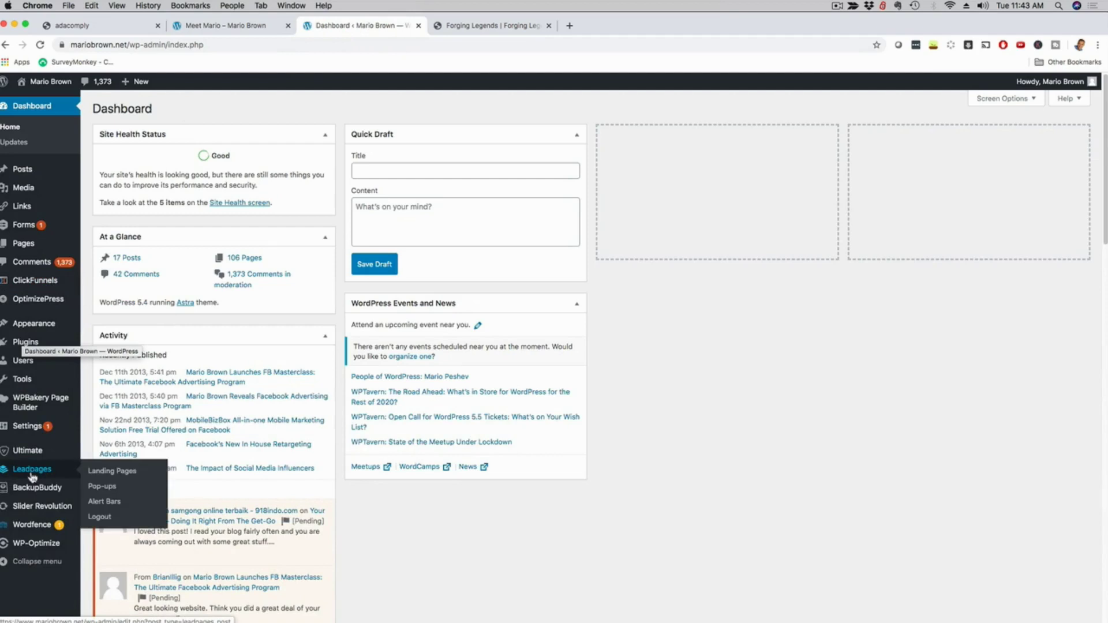
mouse_move(33, 428)
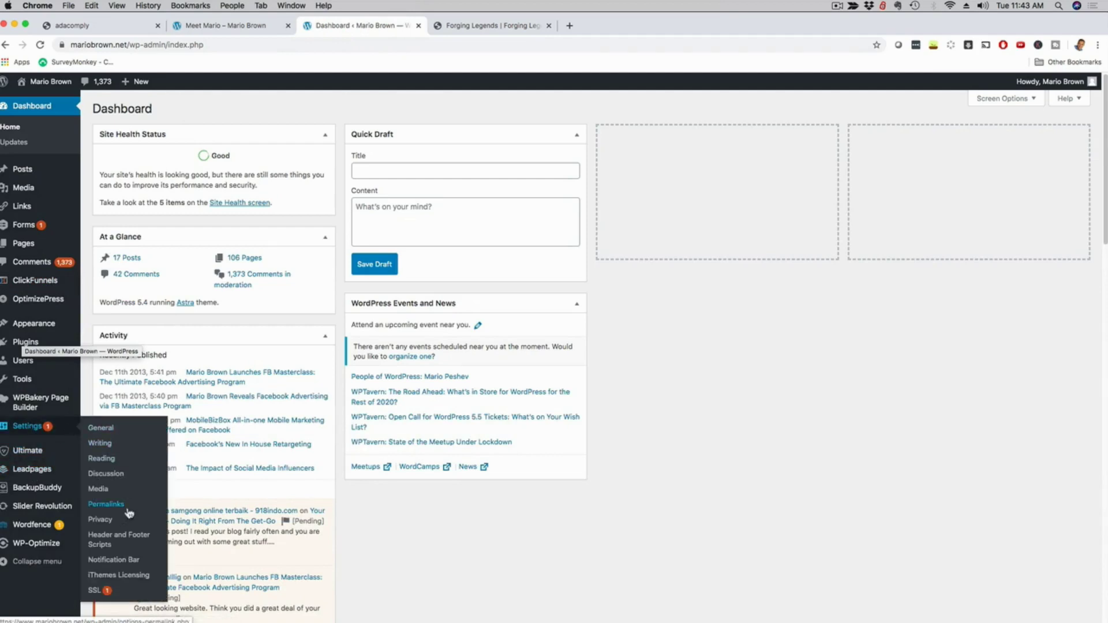
click(102, 539)
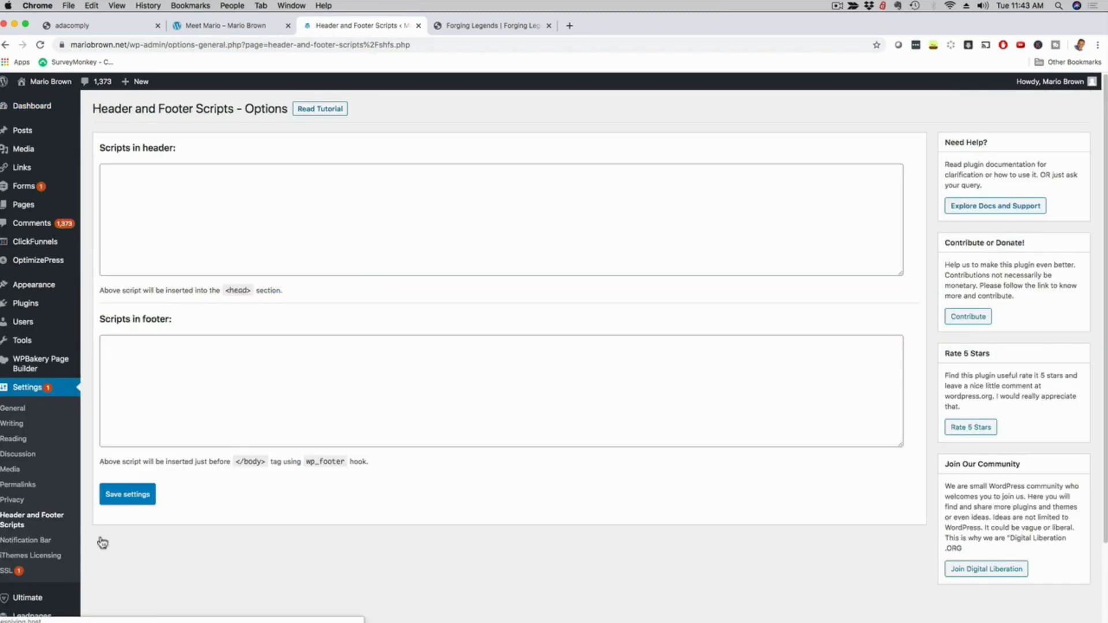
click(167, 402)
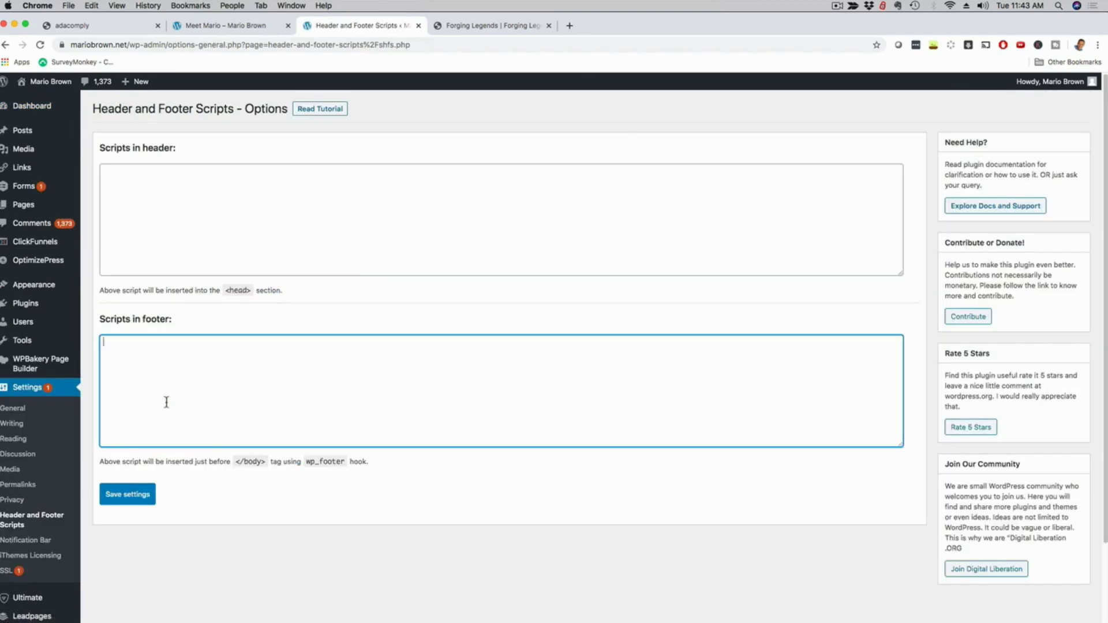
key(super+v)
click(127, 496)
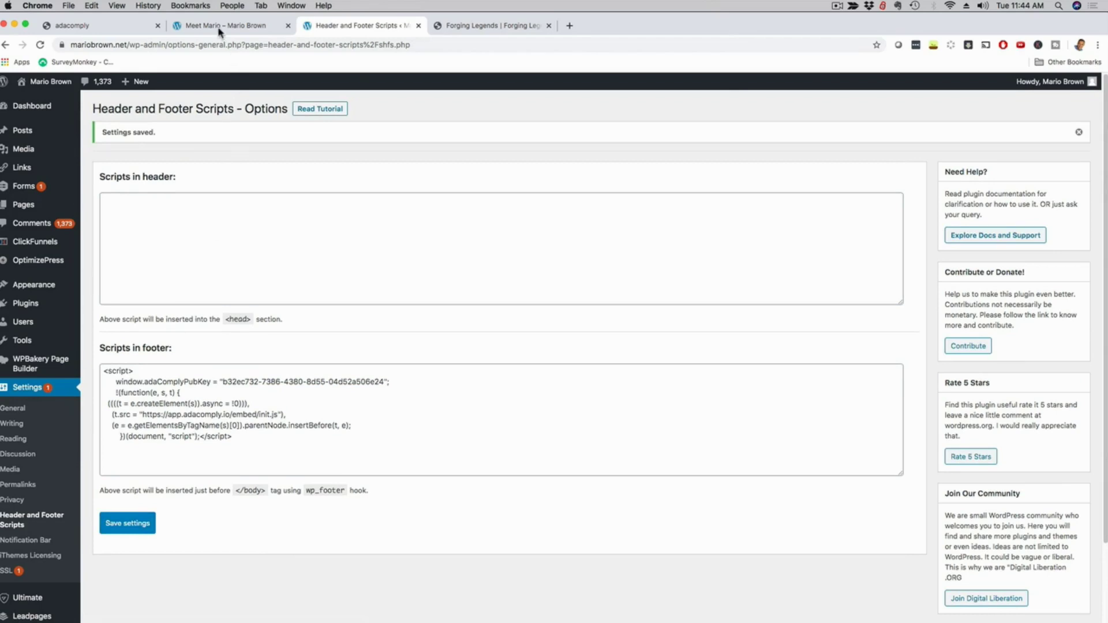
click(220, 29)
click(41, 48)
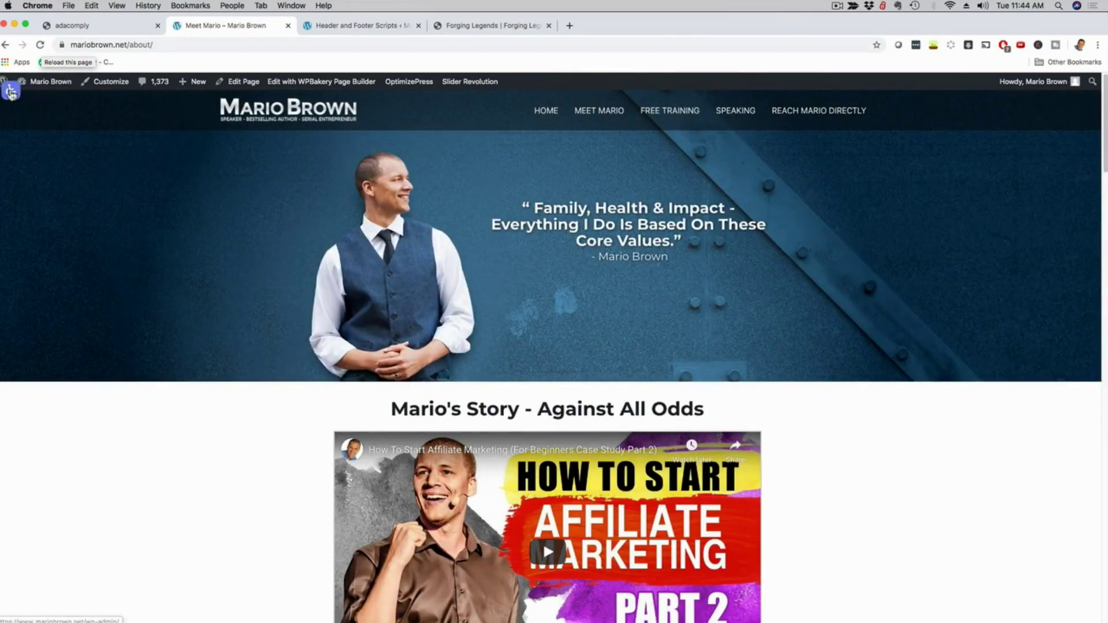
Open the widget's Accessibility Settings panel from the top-left icon, try a tile, then close it.
click(12, 92)
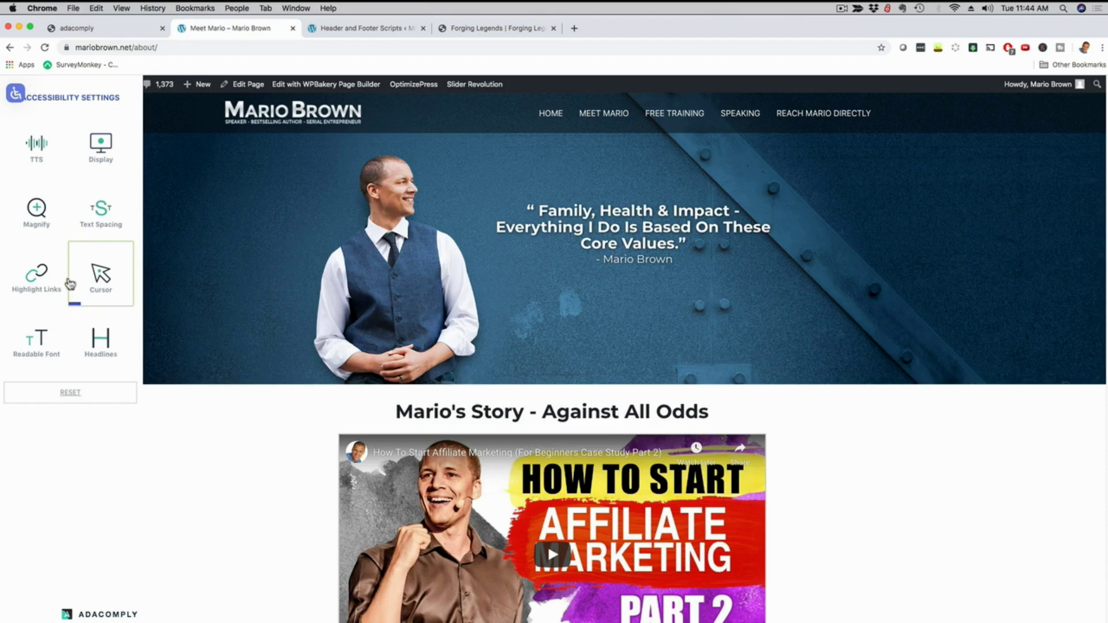
click(131, 464)
click(16, 97)
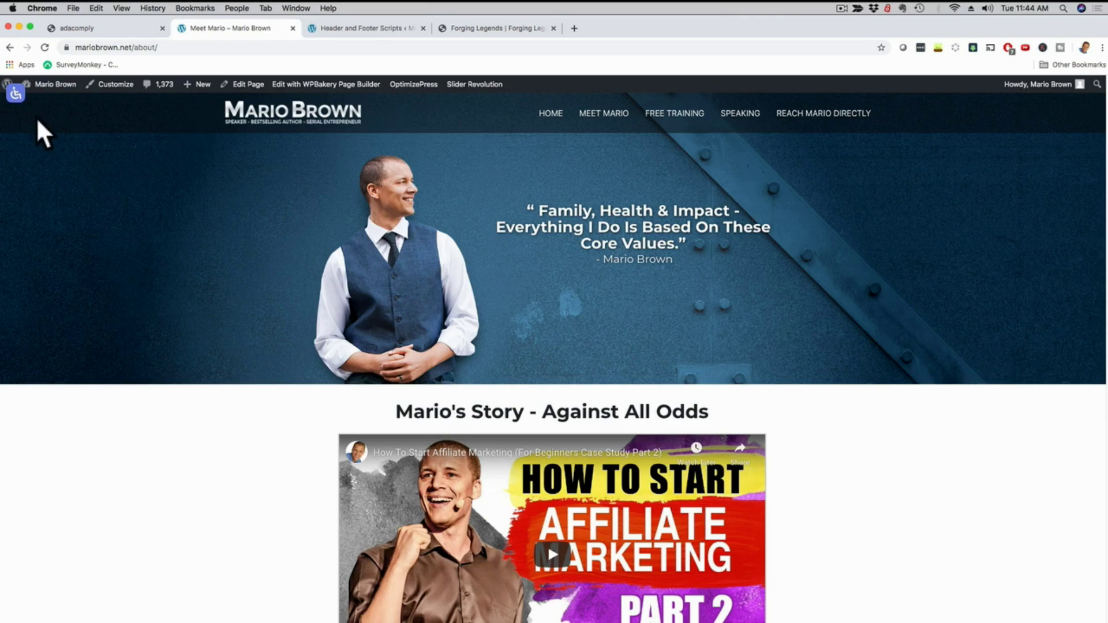
In General Settings choose the red widget colour and bottom-right position, then update the site-wide profile.
click(74, 29)
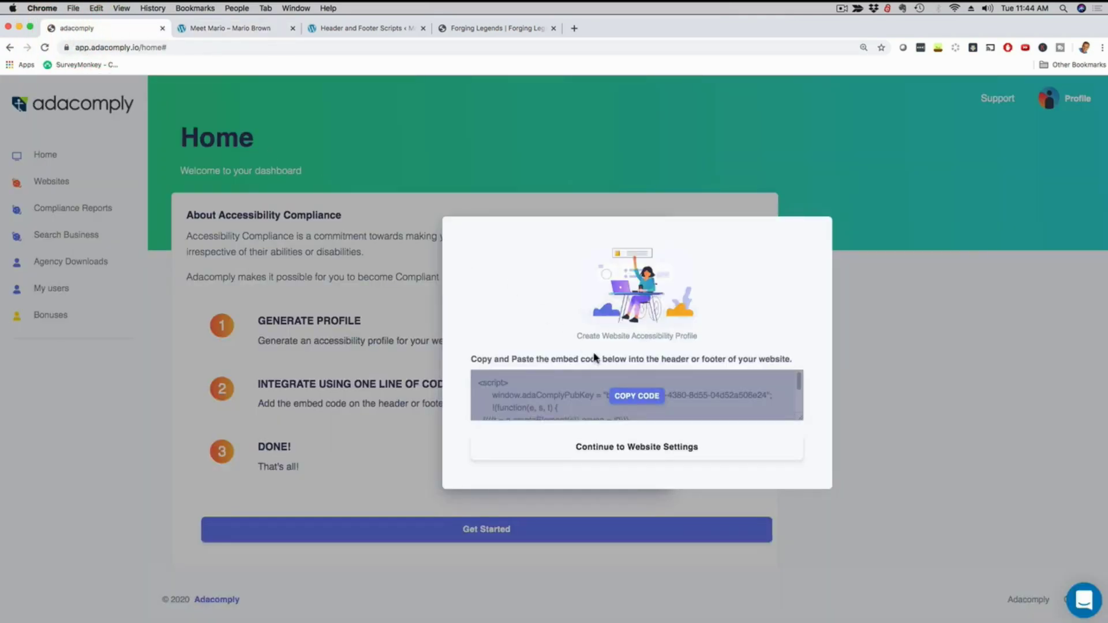
click(606, 449)
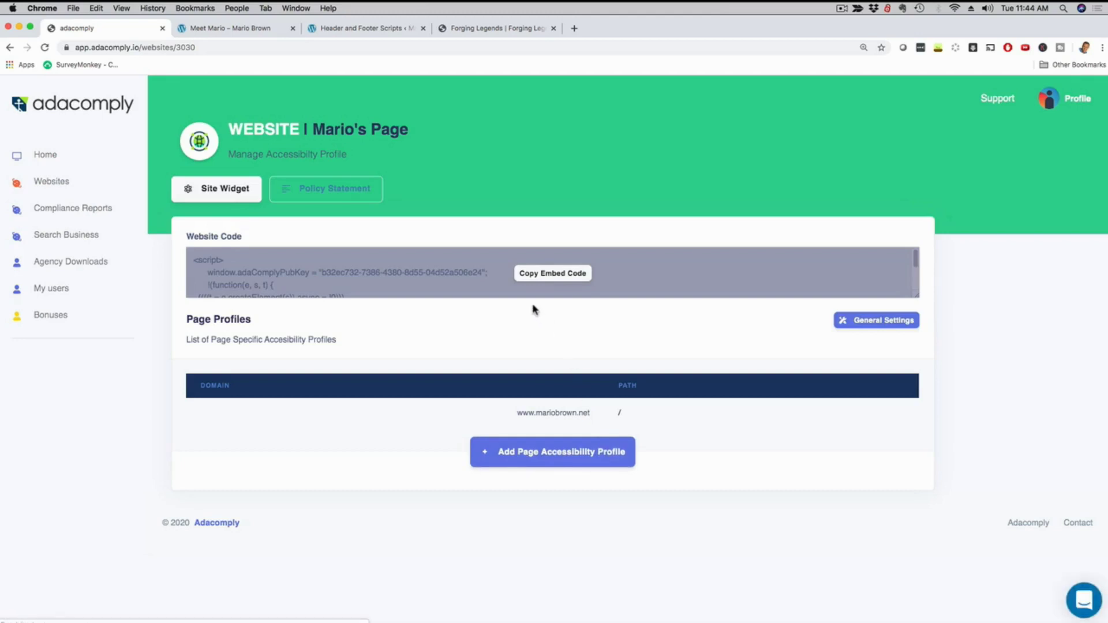
click(867, 322)
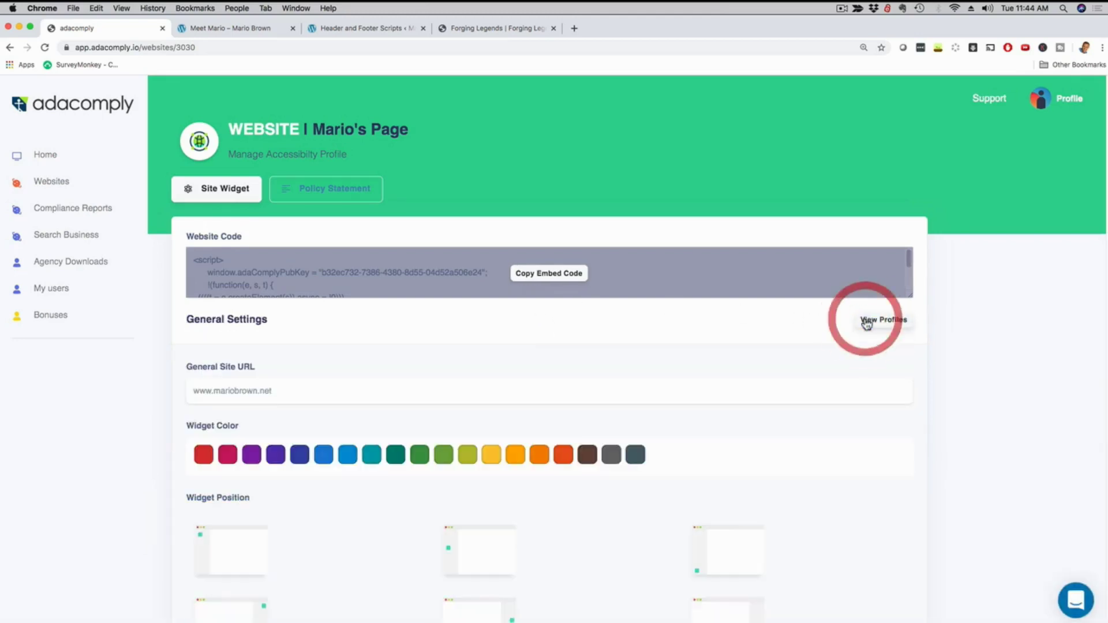
scroll(712, 336, down, 2)
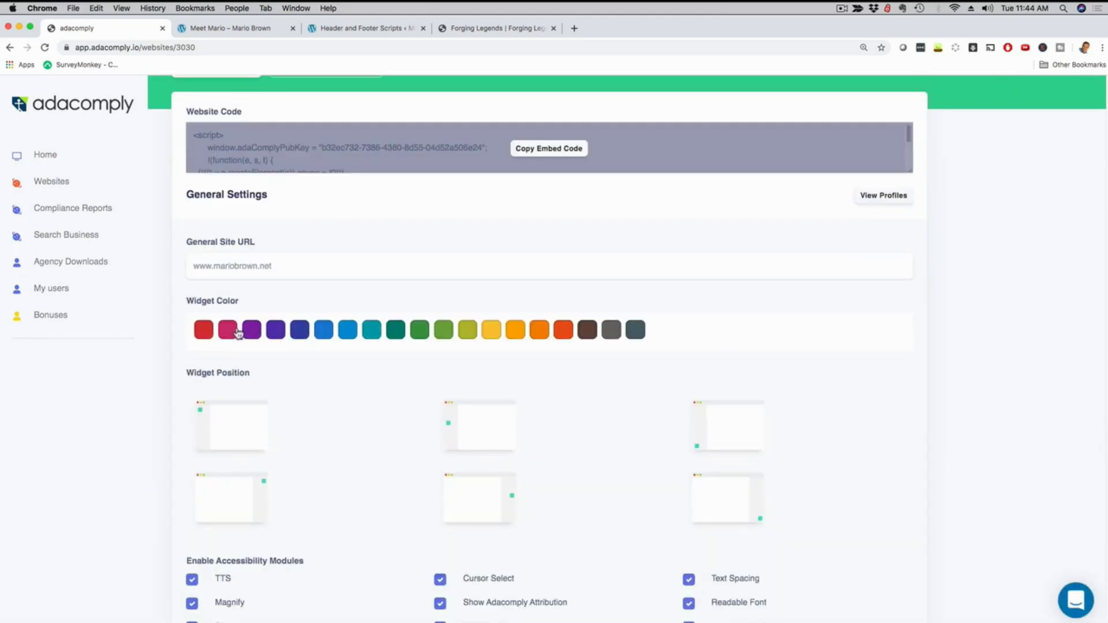
click(202, 334)
scroll(329, 381, down, 3)
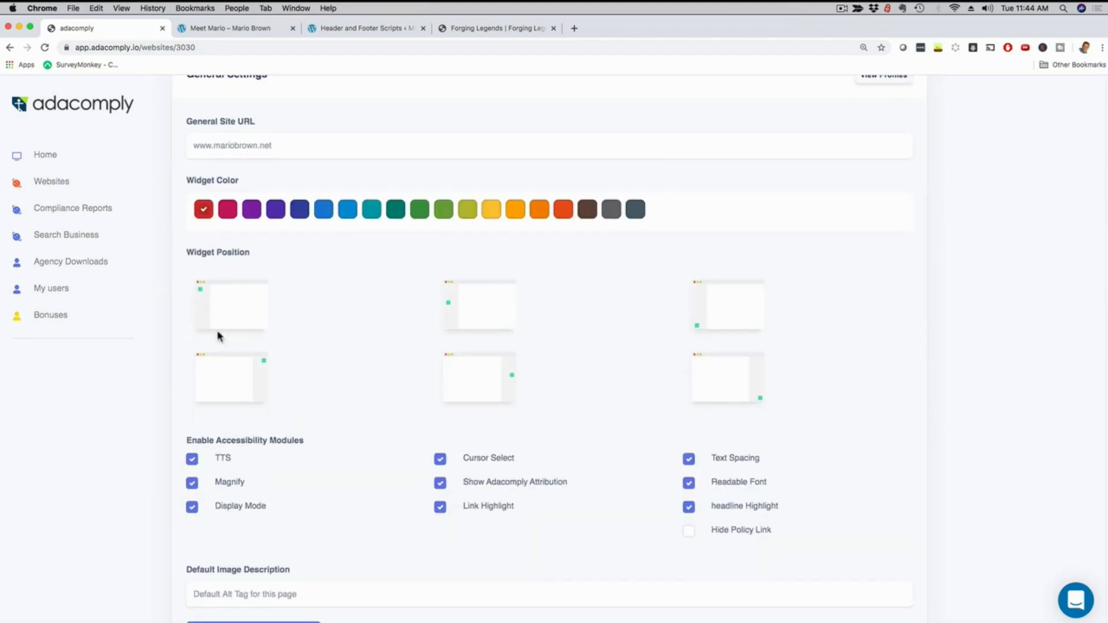
click(713, 375)
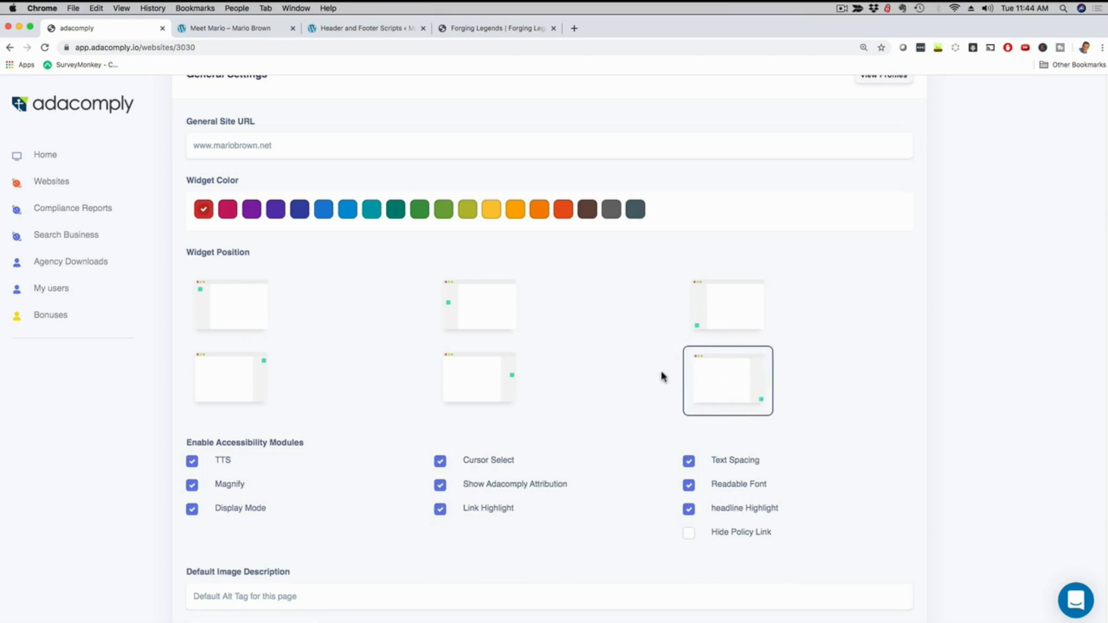
scroll(631, 376, down, 4)
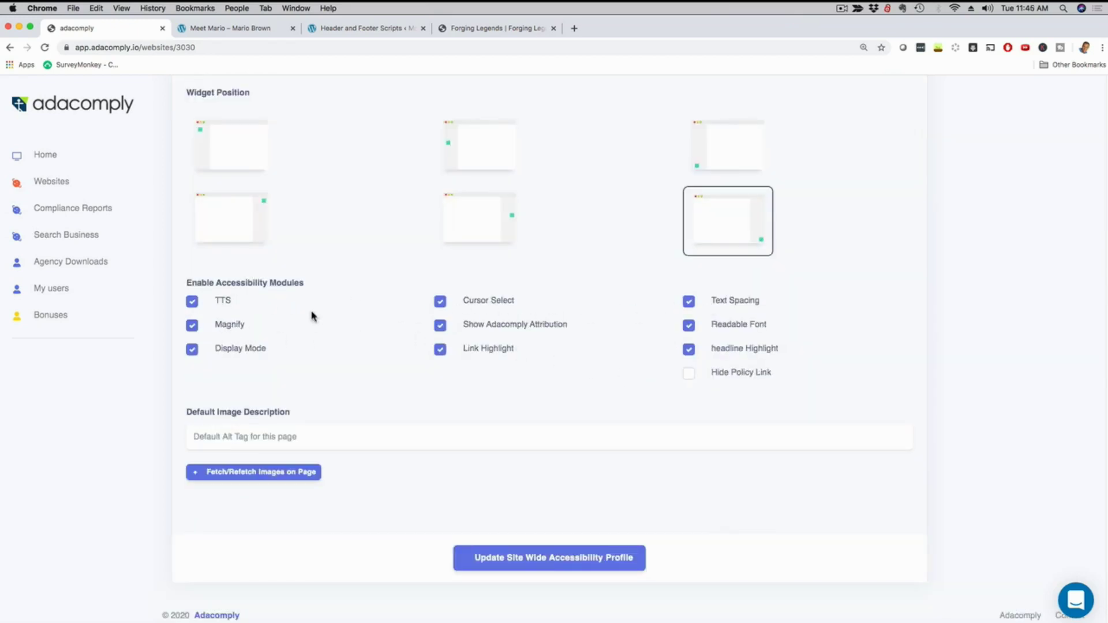
scroll(252, 321, down, 1)
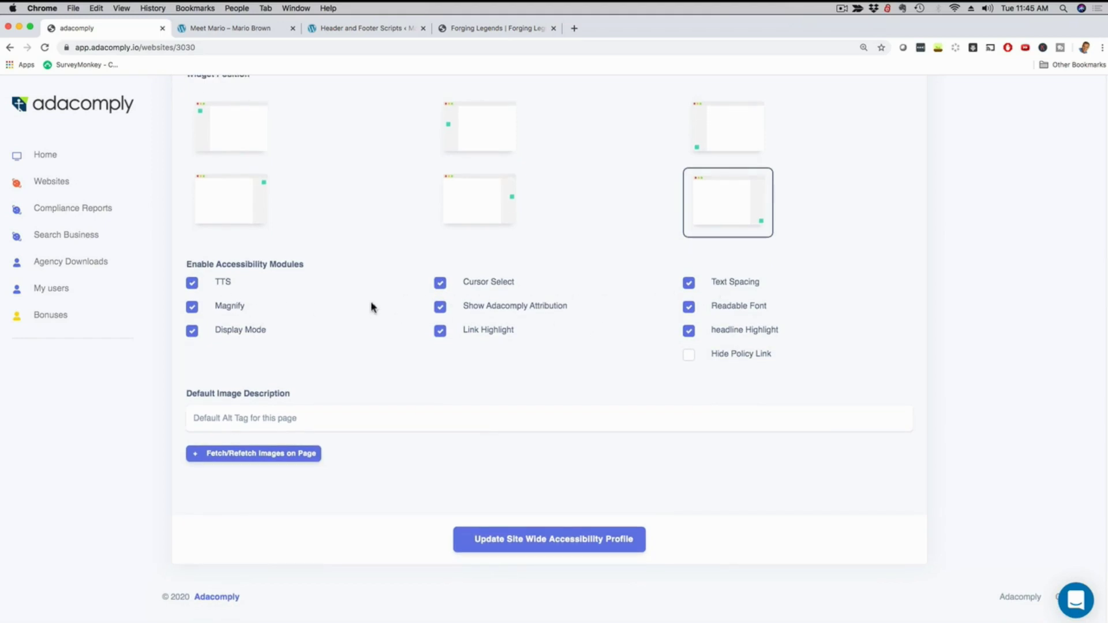
click(523, 538)
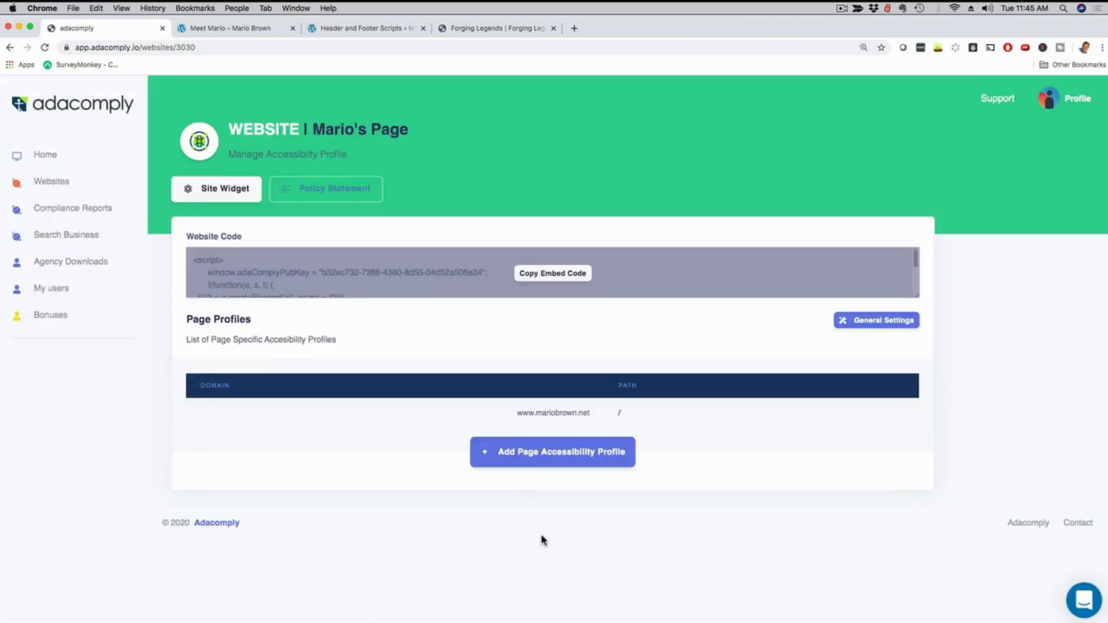
Reload the About page and open the panel from the red bottom-right accessibility icon.
click(237, 33)
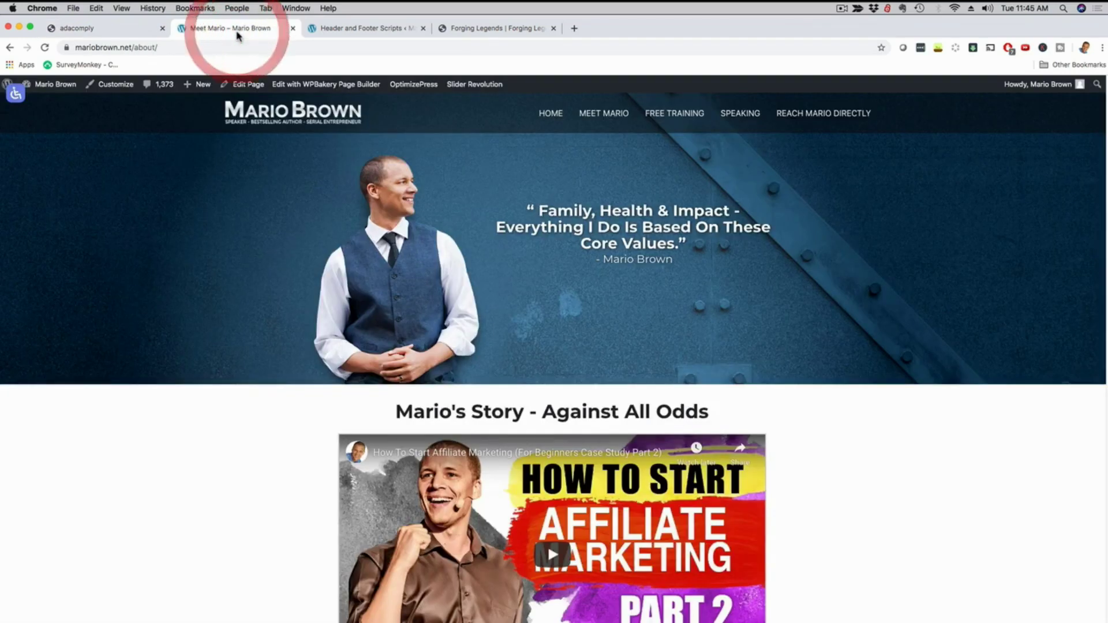
click(44, 47)
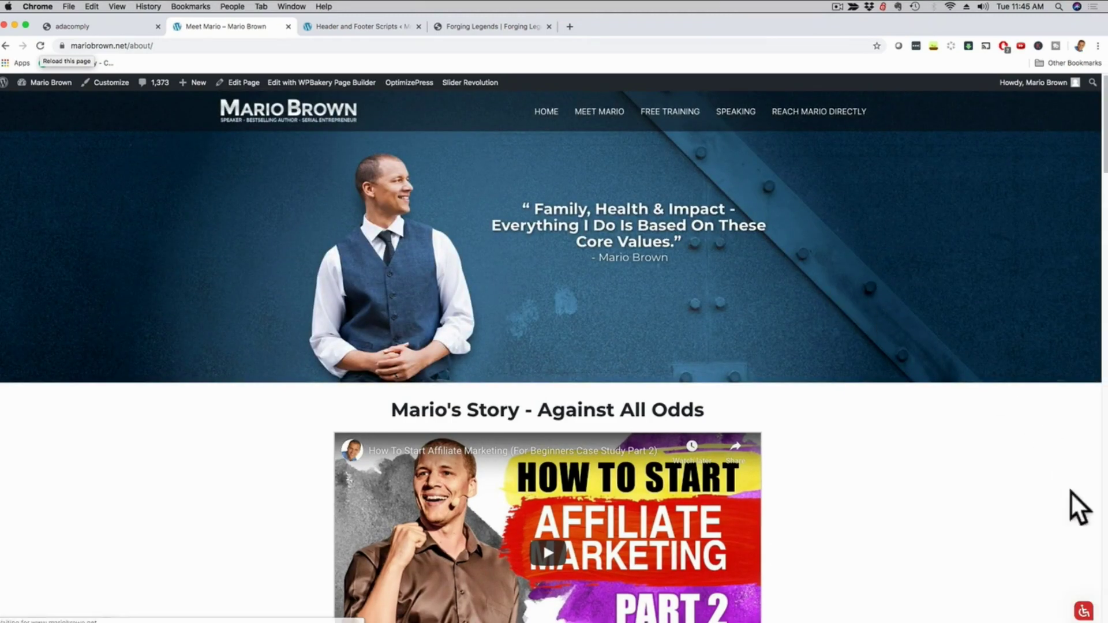
click(1084, 613)
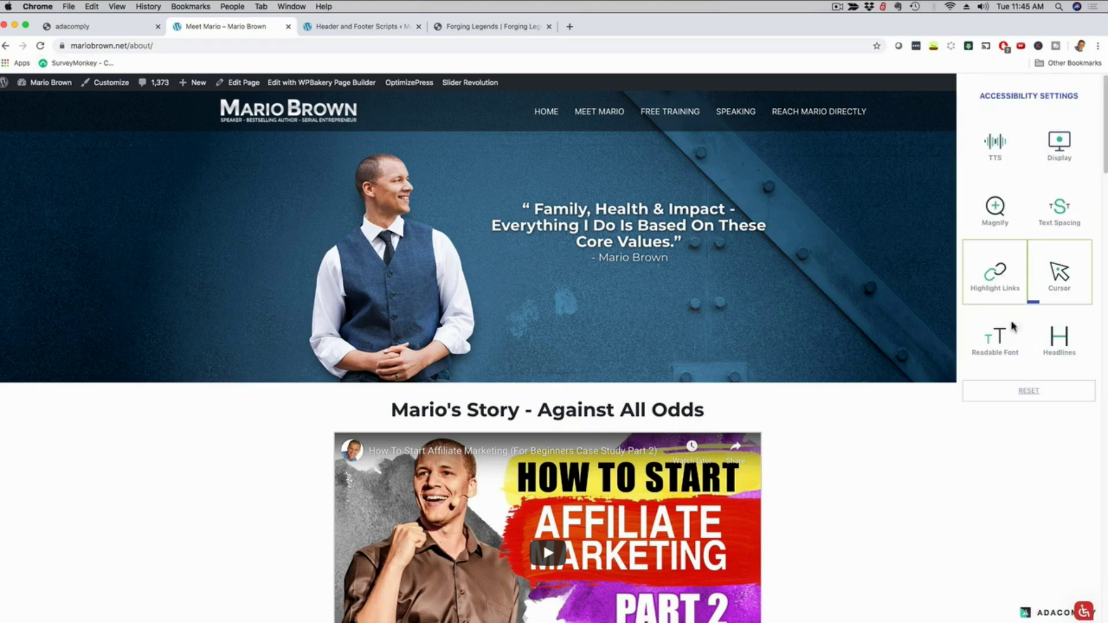
Open the Policy Statement creator and scroll through its Step 2 Level-A checkpoints.
click(97, 27)
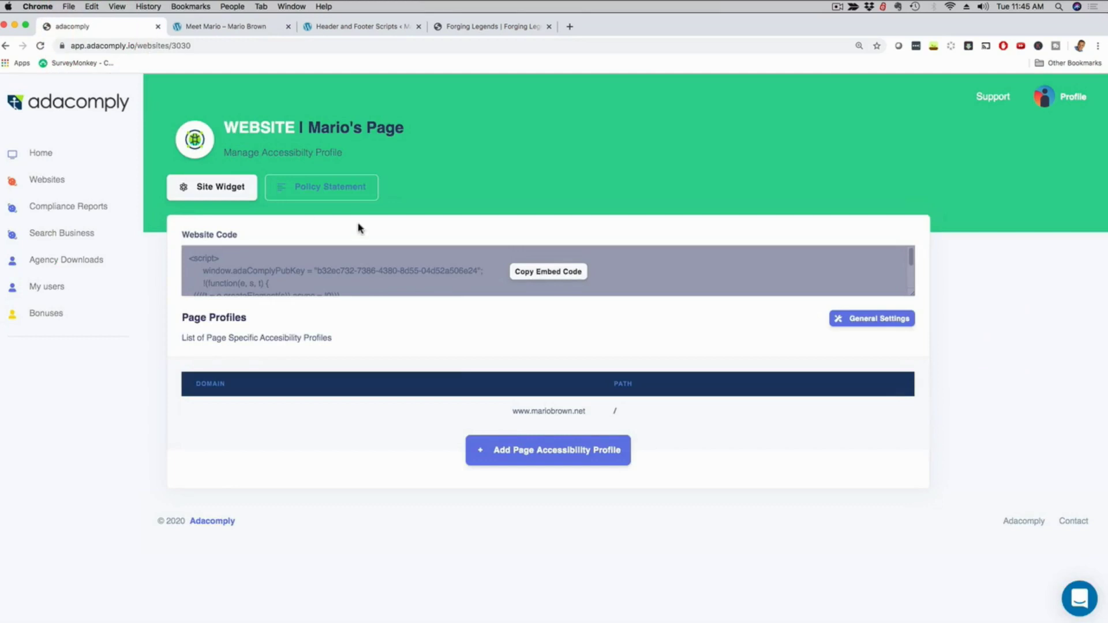
click(312, 187)
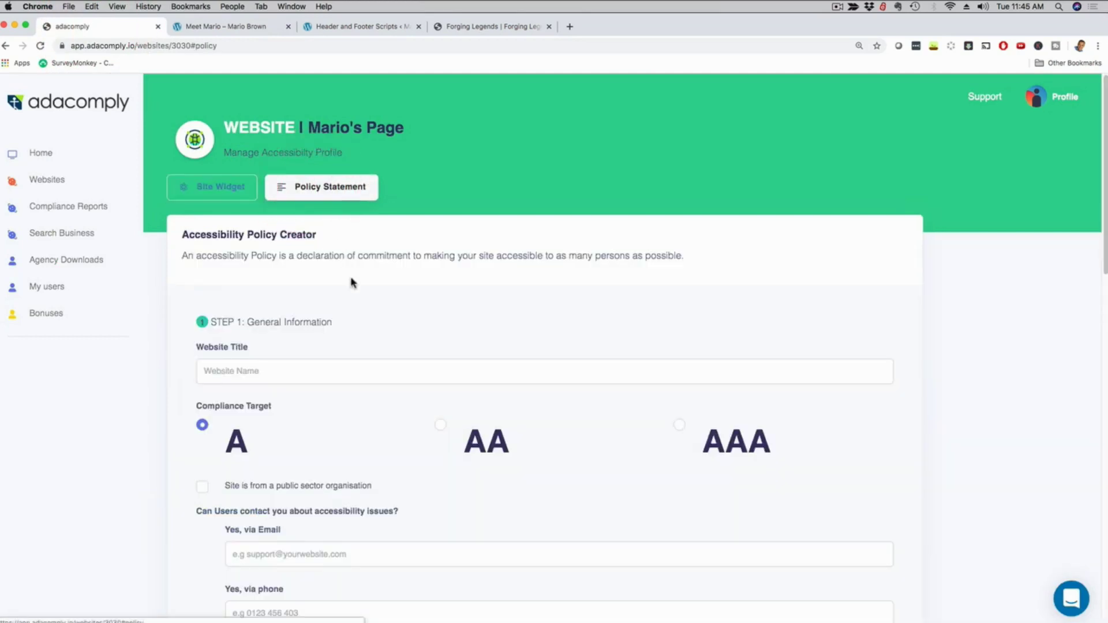
scroll(353, 286, down, 3)
scroll(354, 294, down, 3)
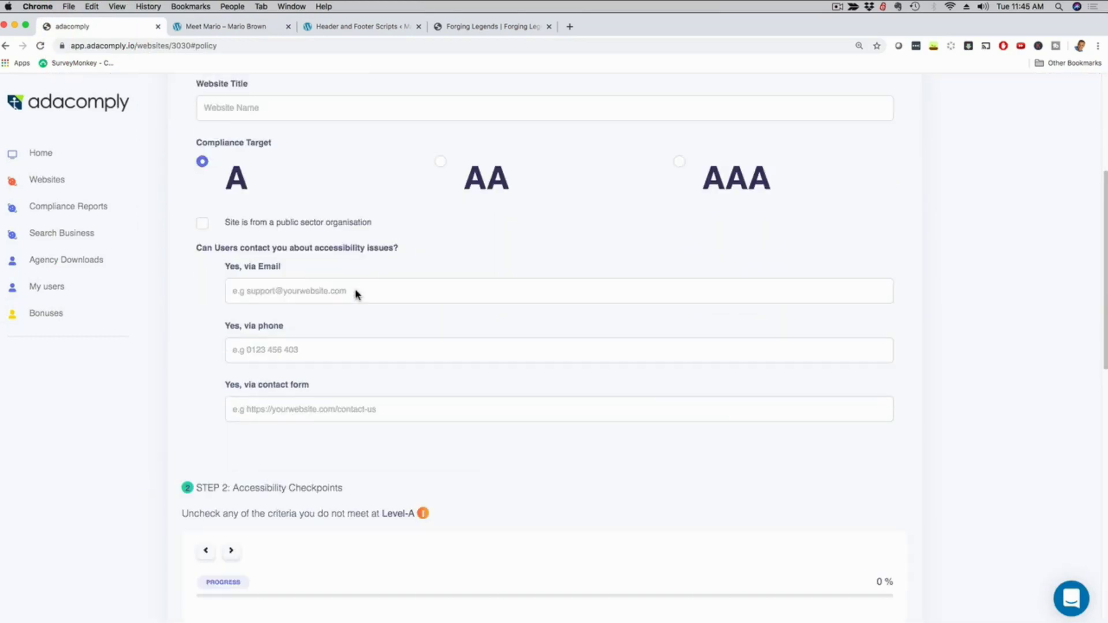
scroll(352, 291, down, 5)
scroll(349, 280, down, 4)
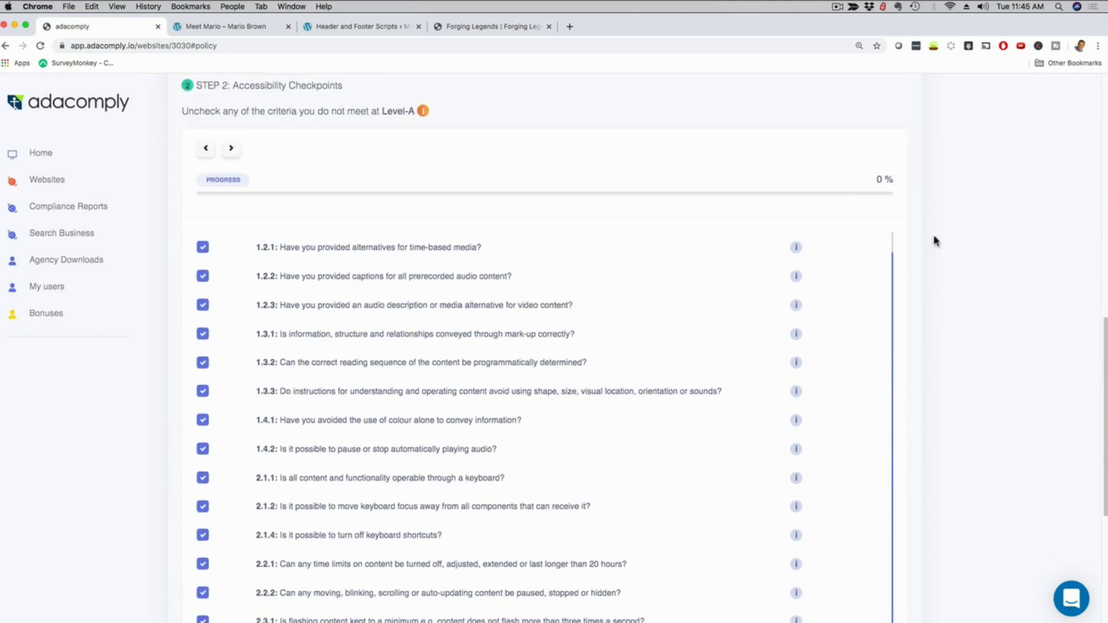
scroll(626, 271, down, 4)
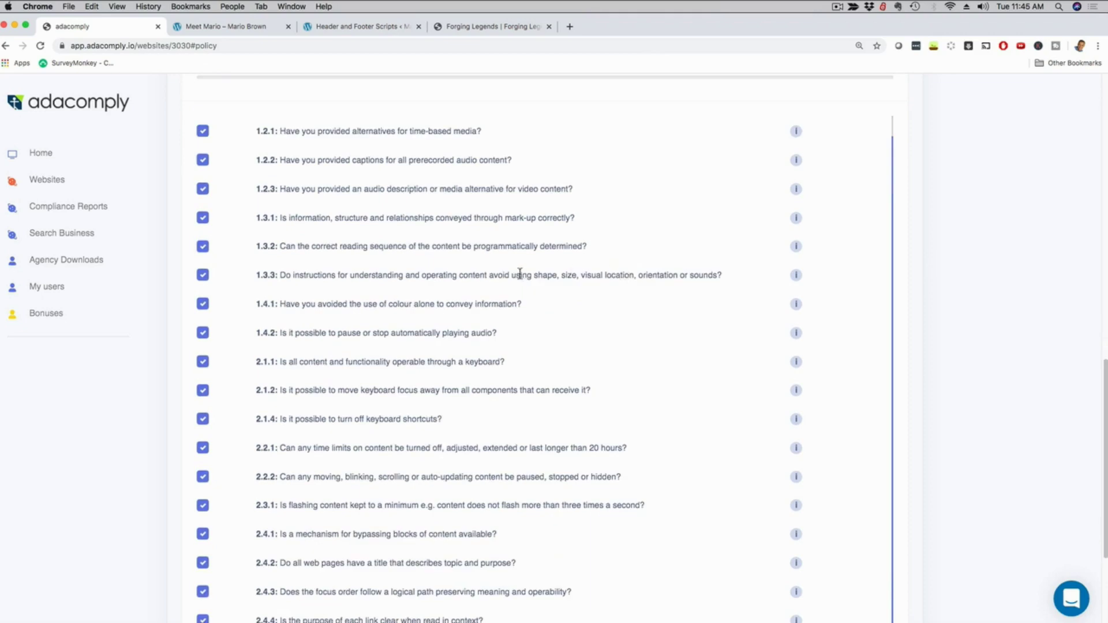
scroll(520, 273, up, 1)
scroll(519, 280, up, 5)
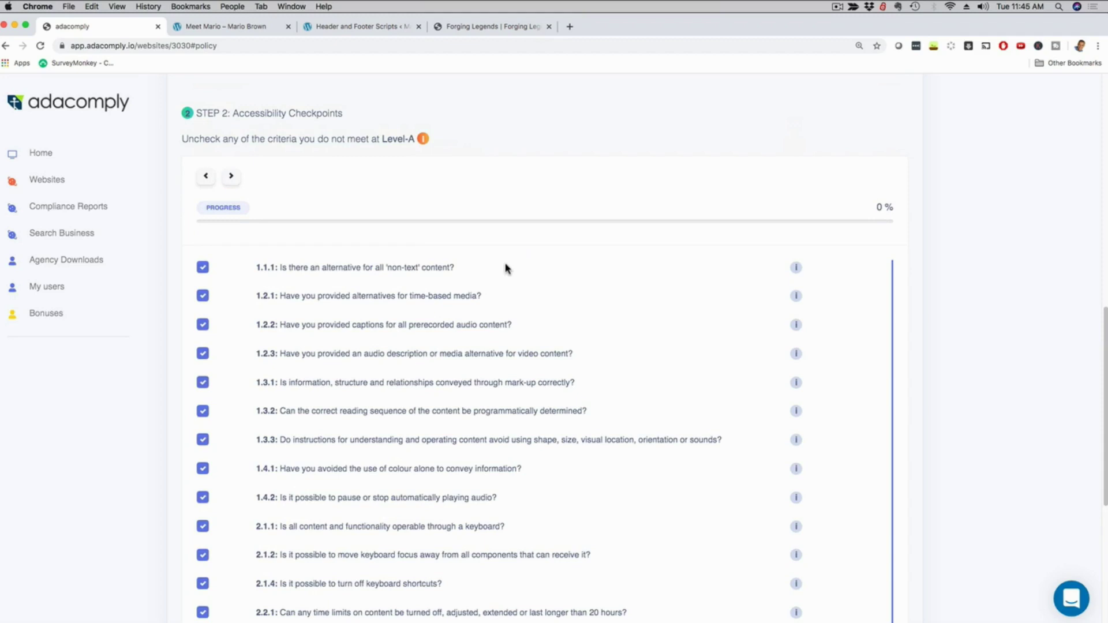
Close the widget panel on the live About page, then return to the policy creator's top.
click(201, 25)
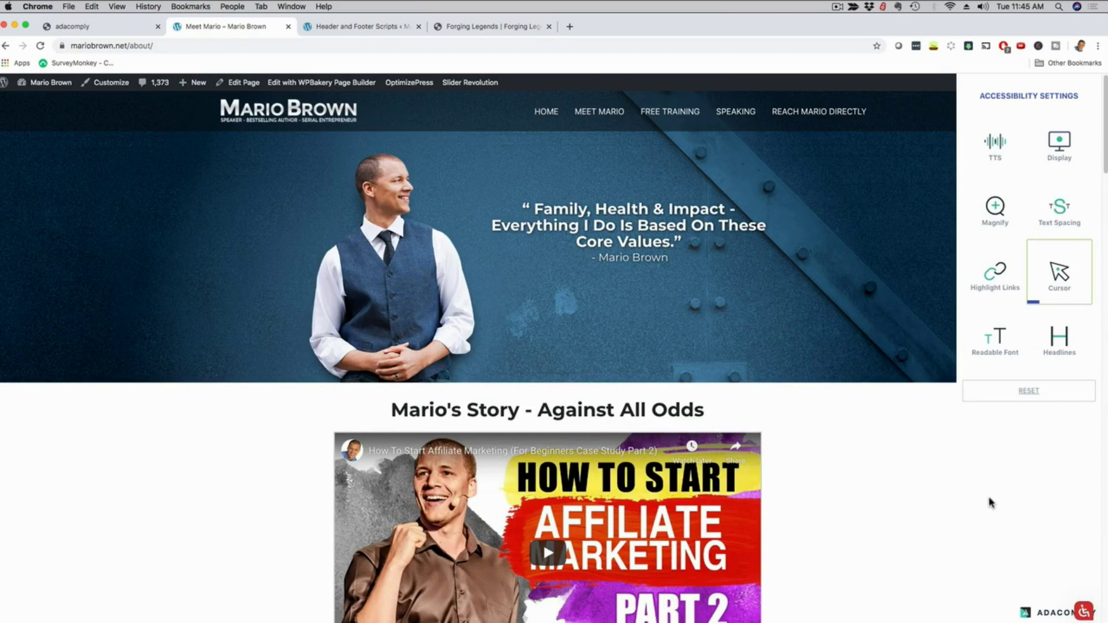
click(1084, 611)
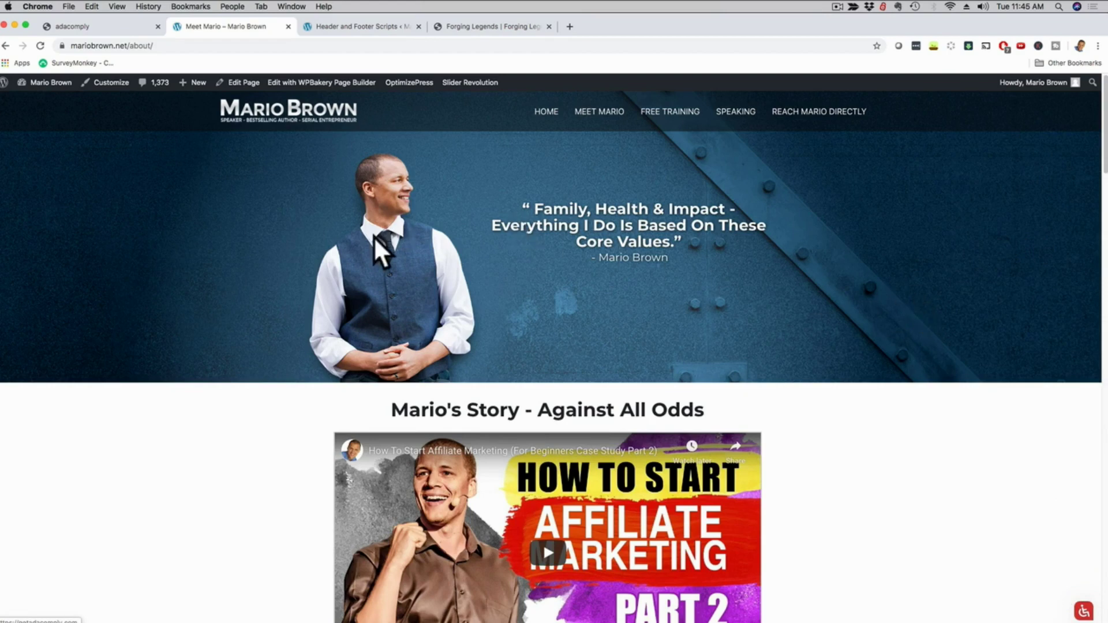
click(86, 27)
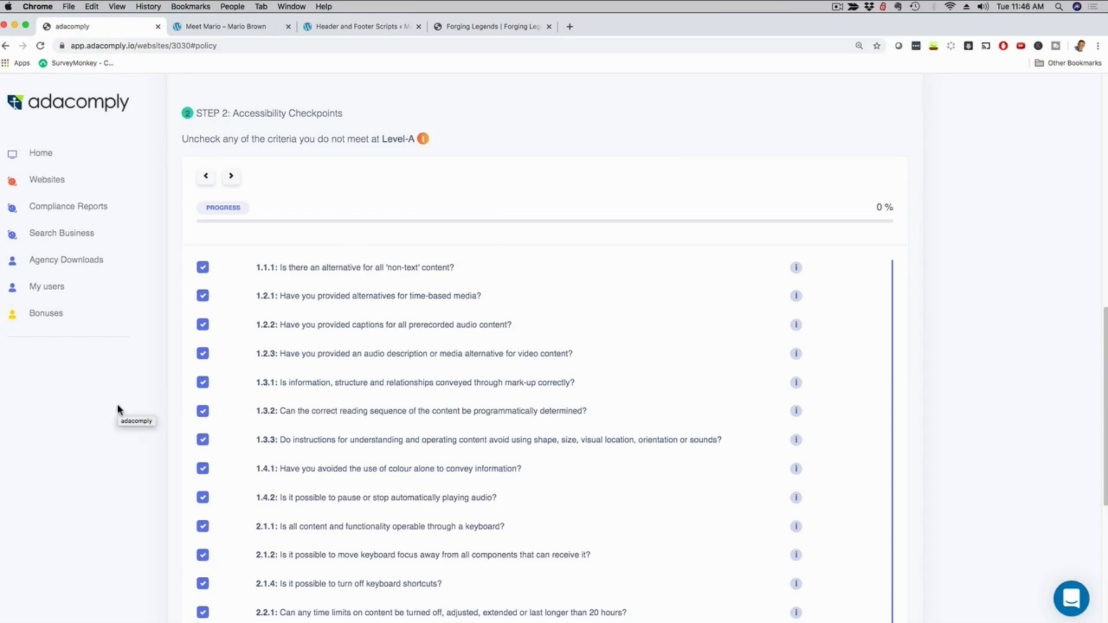
scroll(112, 405, up, 10)
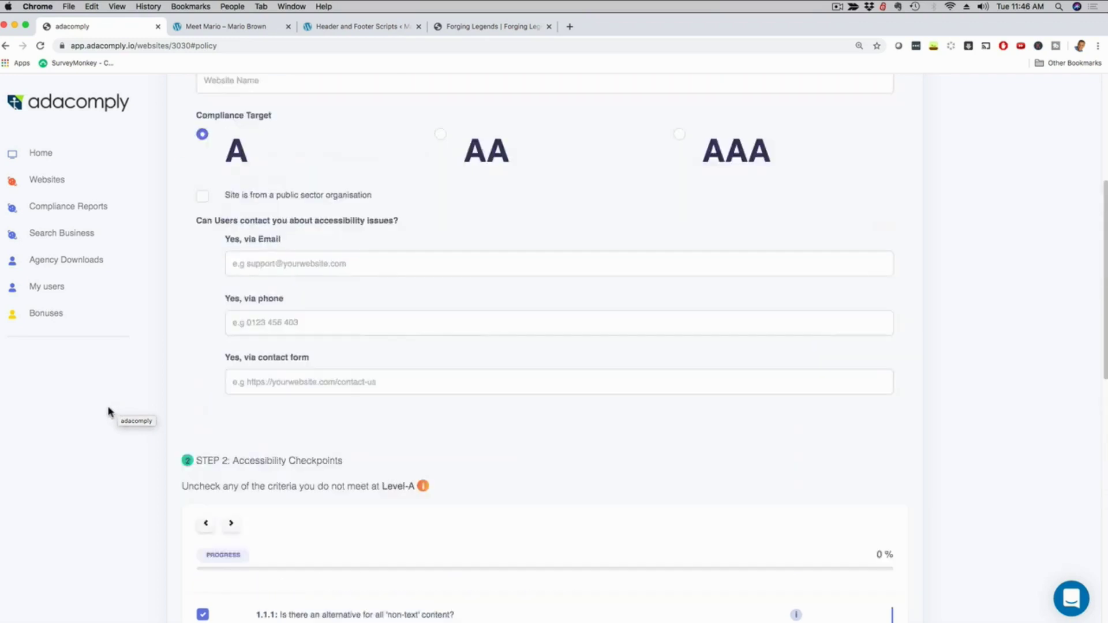
Start a new report via Compliance Reports > Generate a report.
click(41, 212)
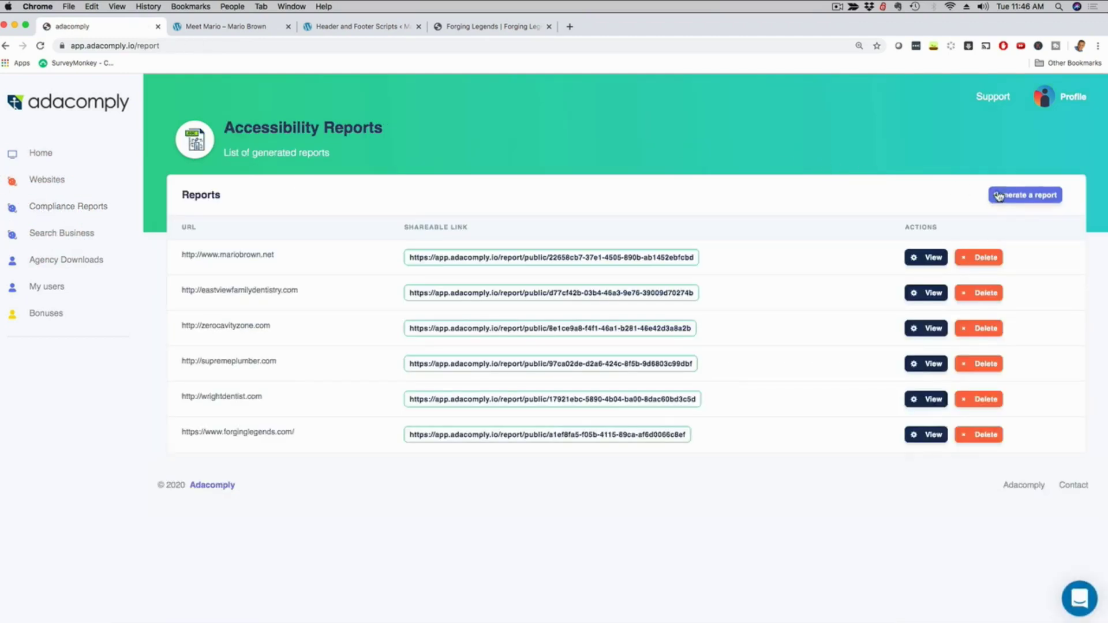
click(1008, 197)
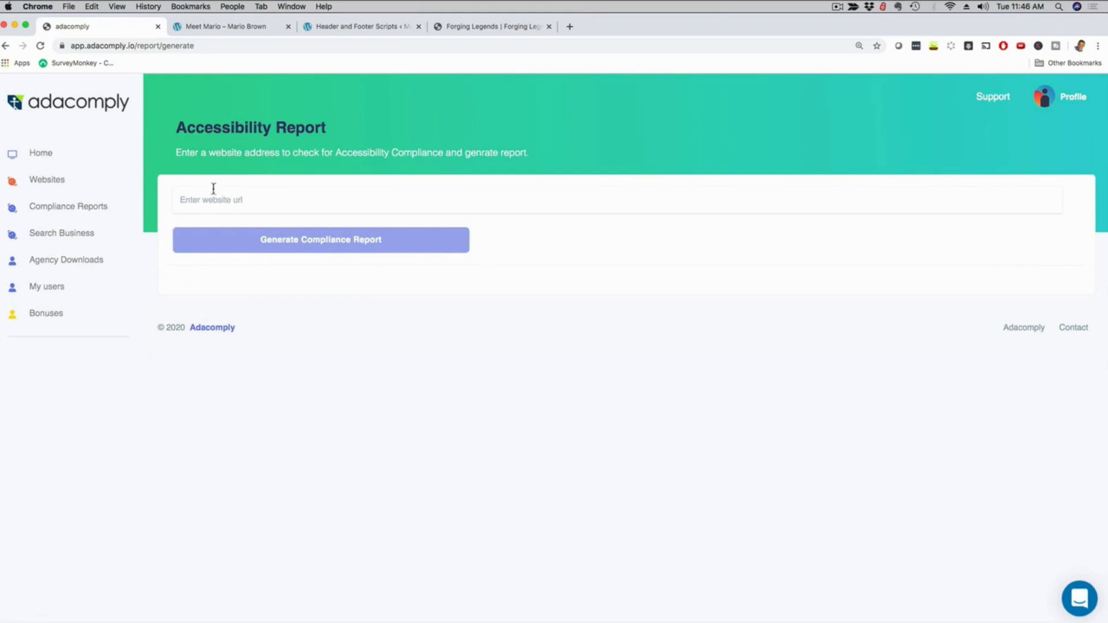
click(208, 198)
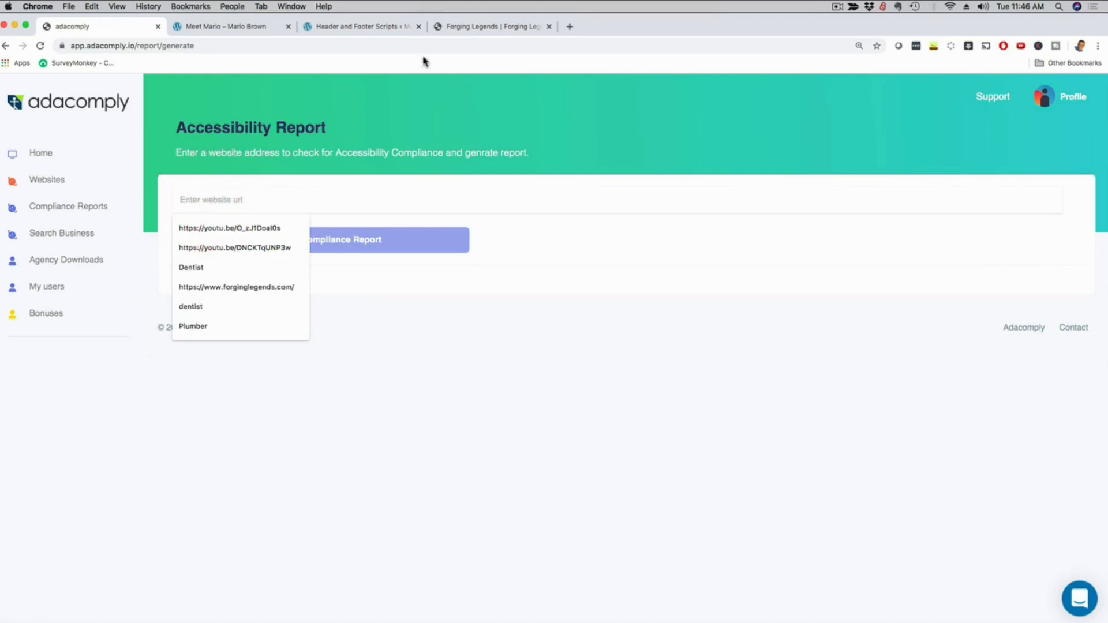
click(467, 26)
click(115, 47)
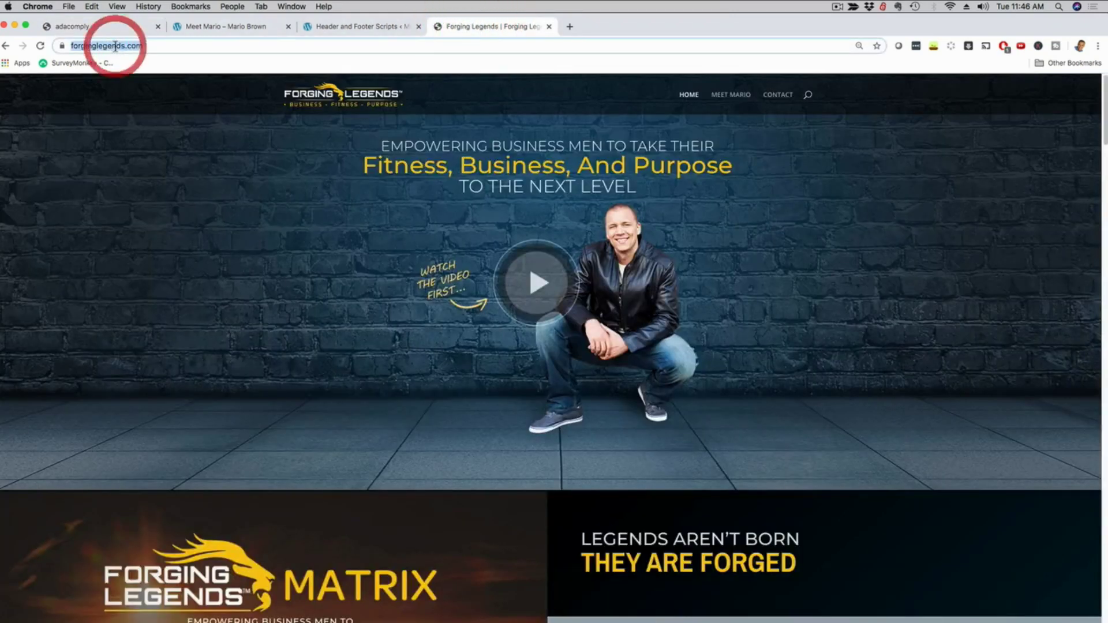
right_click(117, 46)
click(137, 112)
click(96, 26)
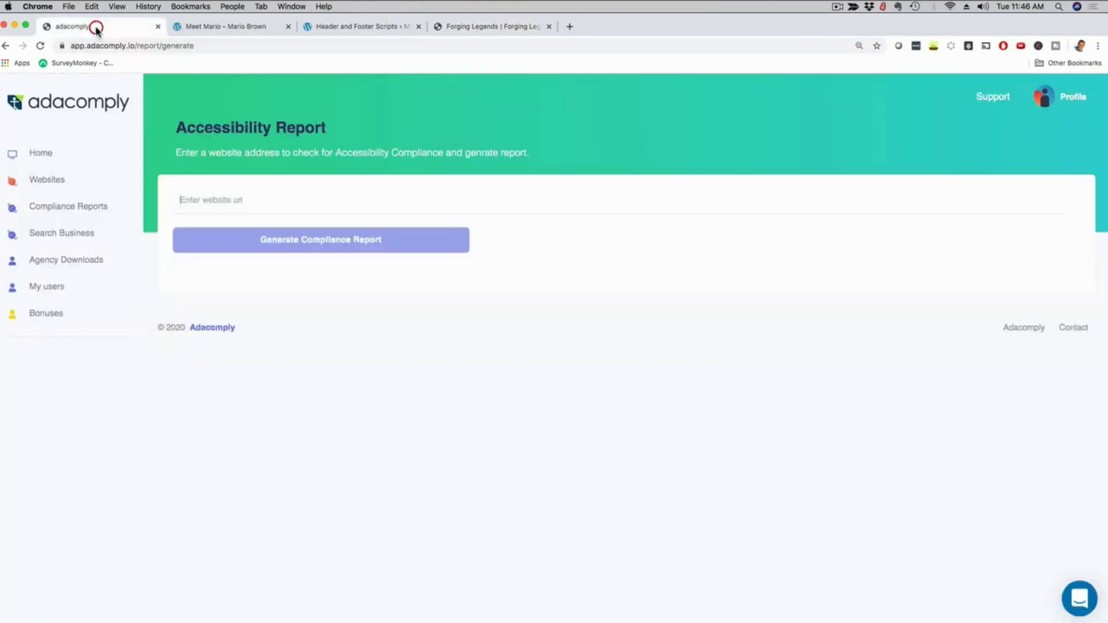
click(220, 197)
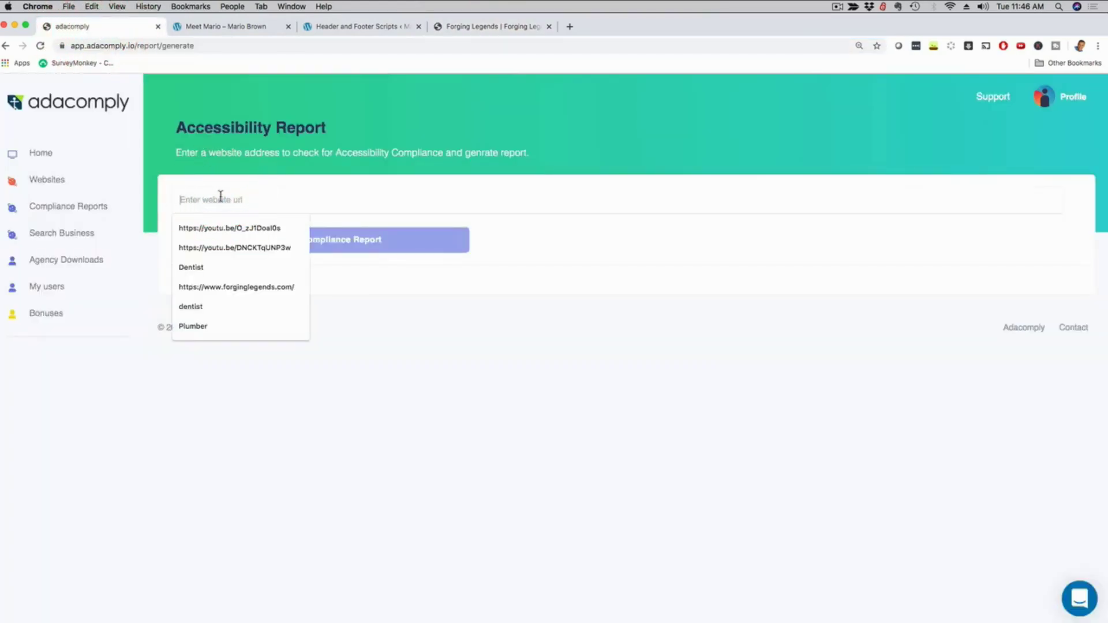
key(super+v)
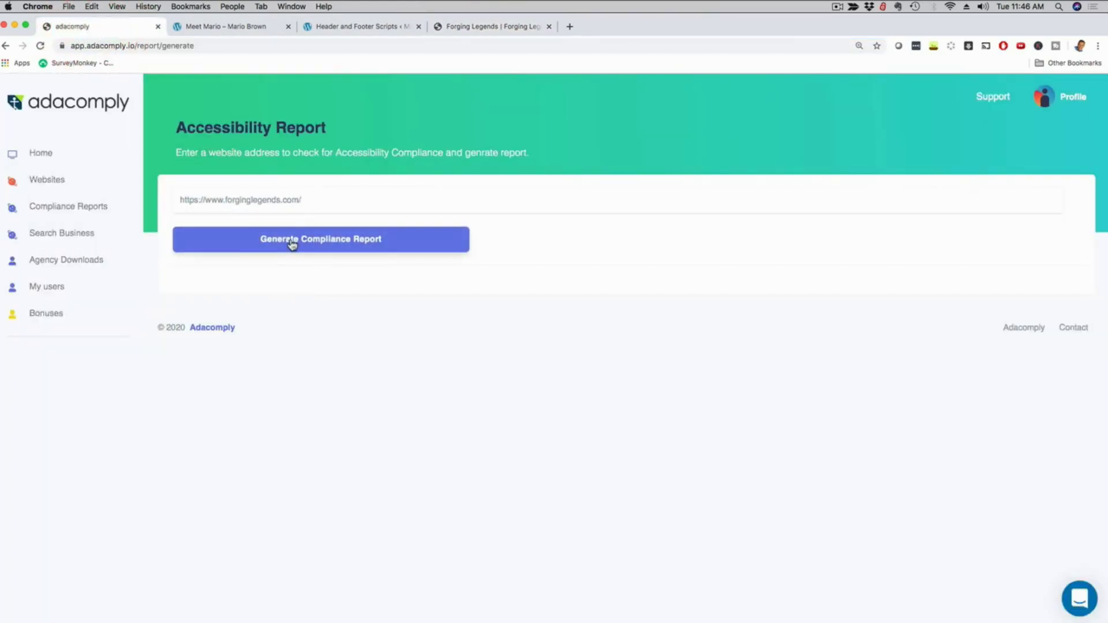
Generate the forginglegends.com compliance report and scroll through its 20 listed accessibility errors.
click(292, 245)
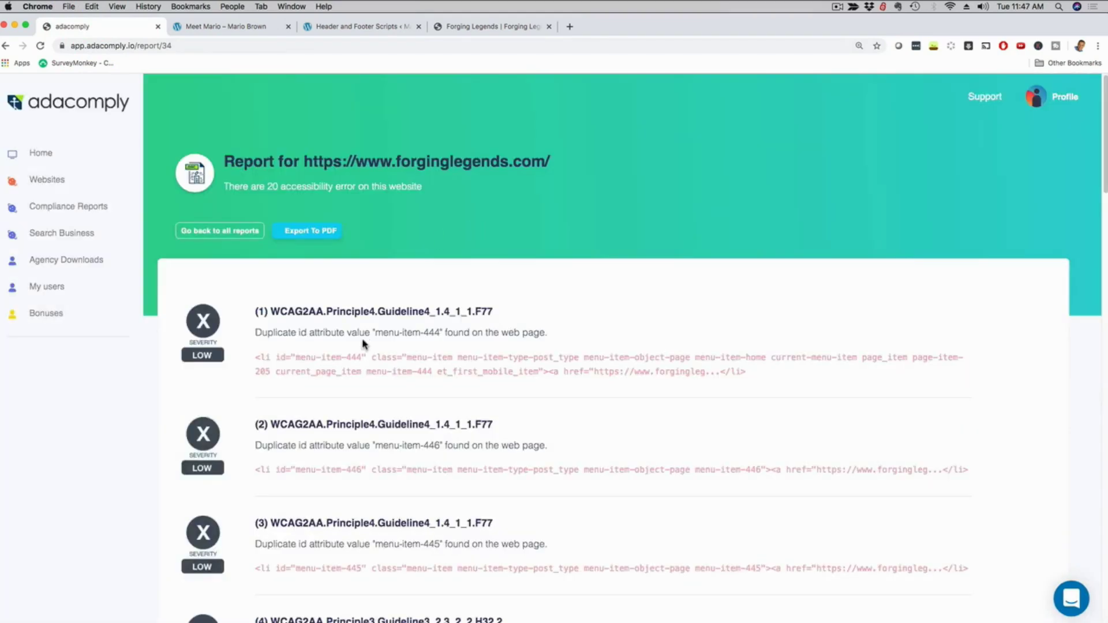
scroll(335, 315, down, 1)
scroll(335, 315, down, 5)
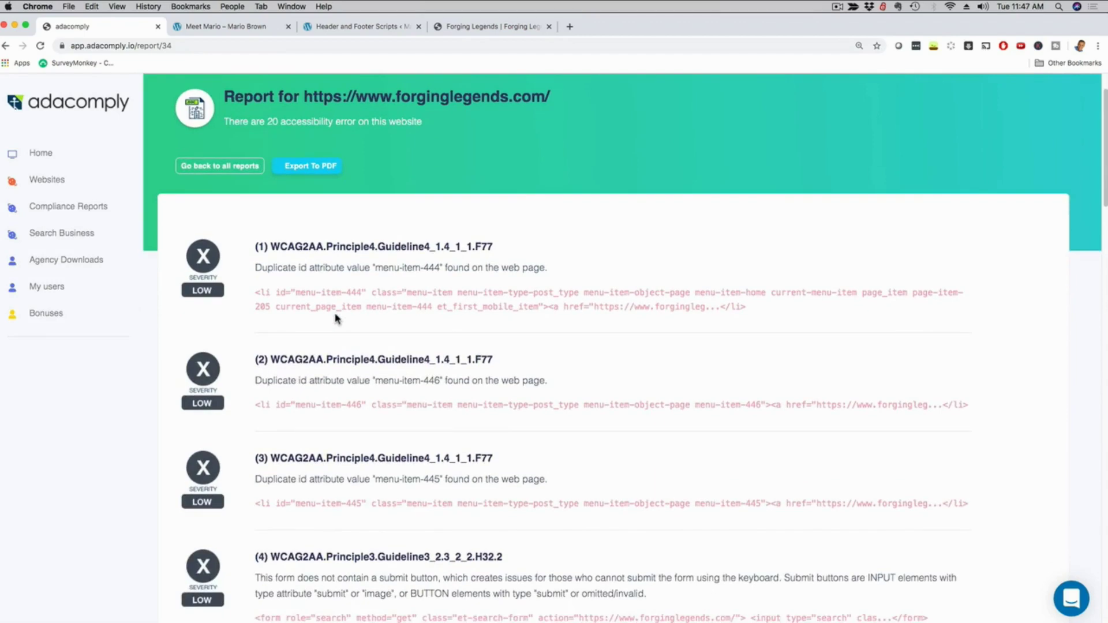
scroll(337, 317, down, 1)
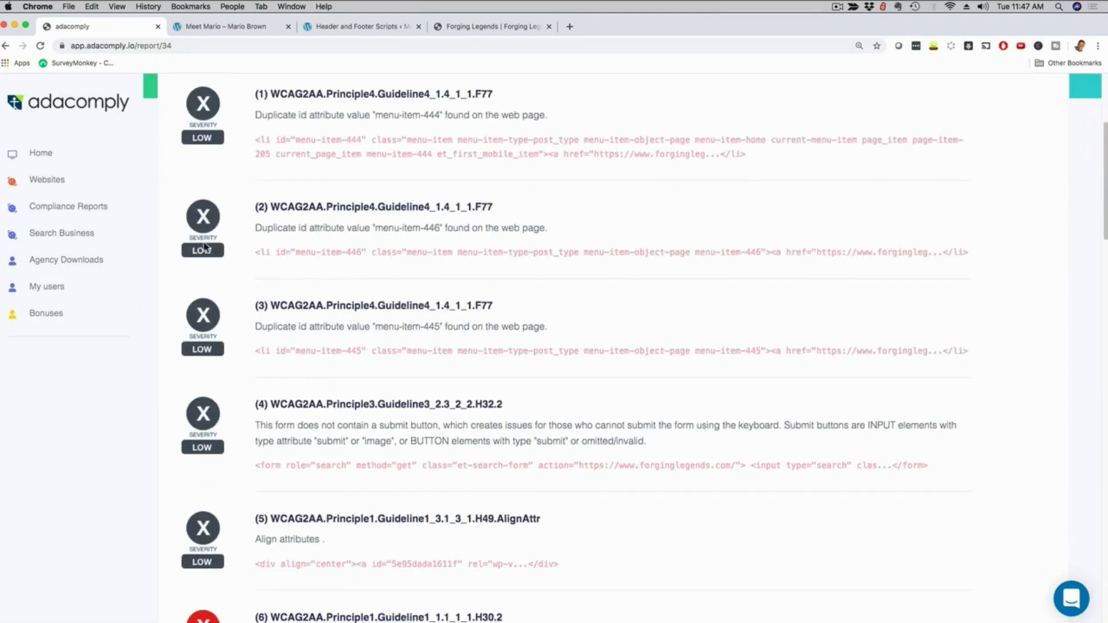
scroll(205, 248, down, 8)
scroll(205, 375, down, 6)
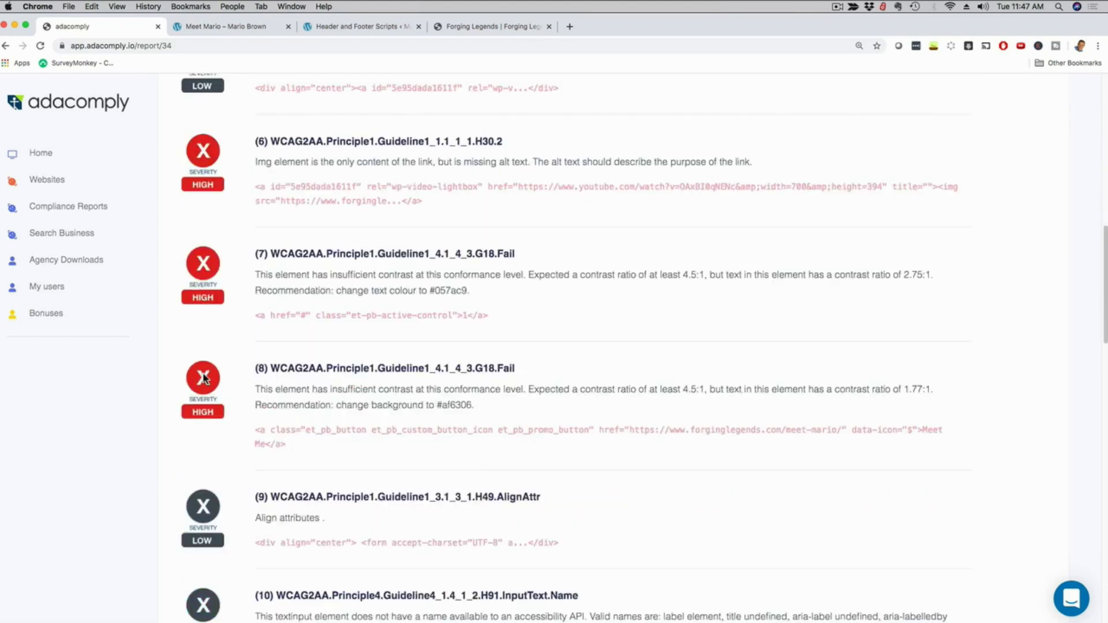
scroll(204, 378, down, 20)
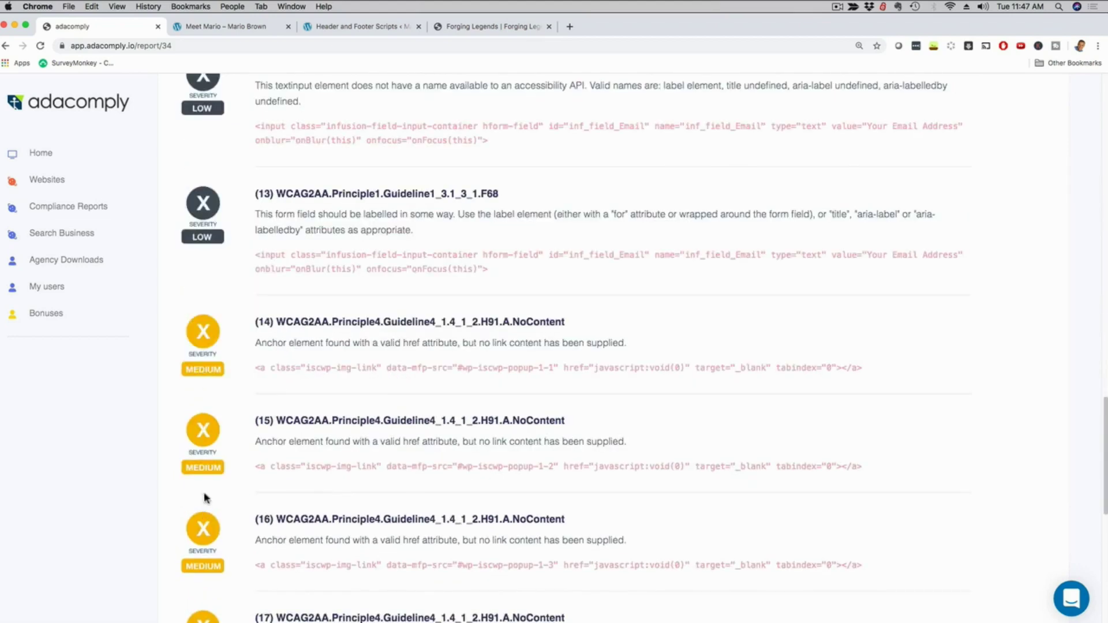
scroll(230, 369, up, 18)
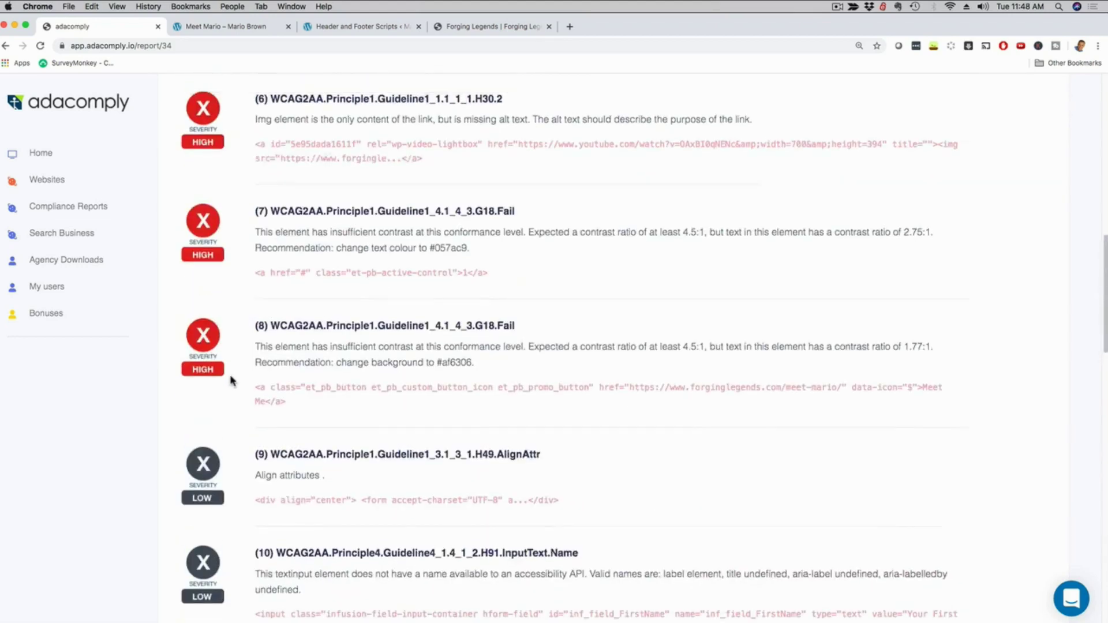
scroll(230, 380, up, 15)
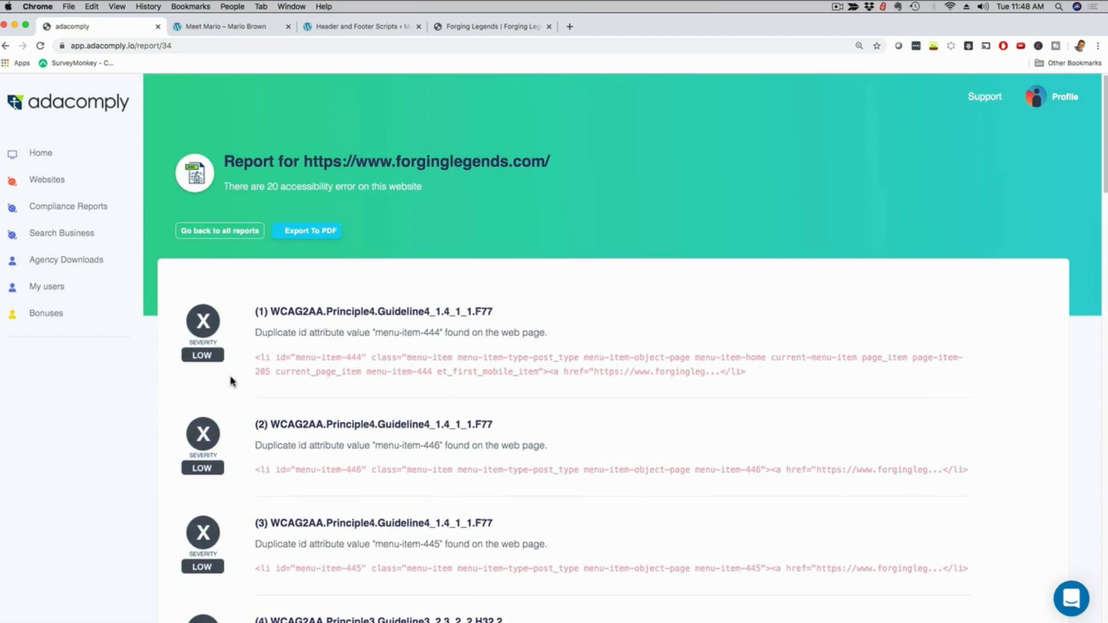
Save a business contact with name, email and phone number, then attach it and export the PDF.
click(301, 233)
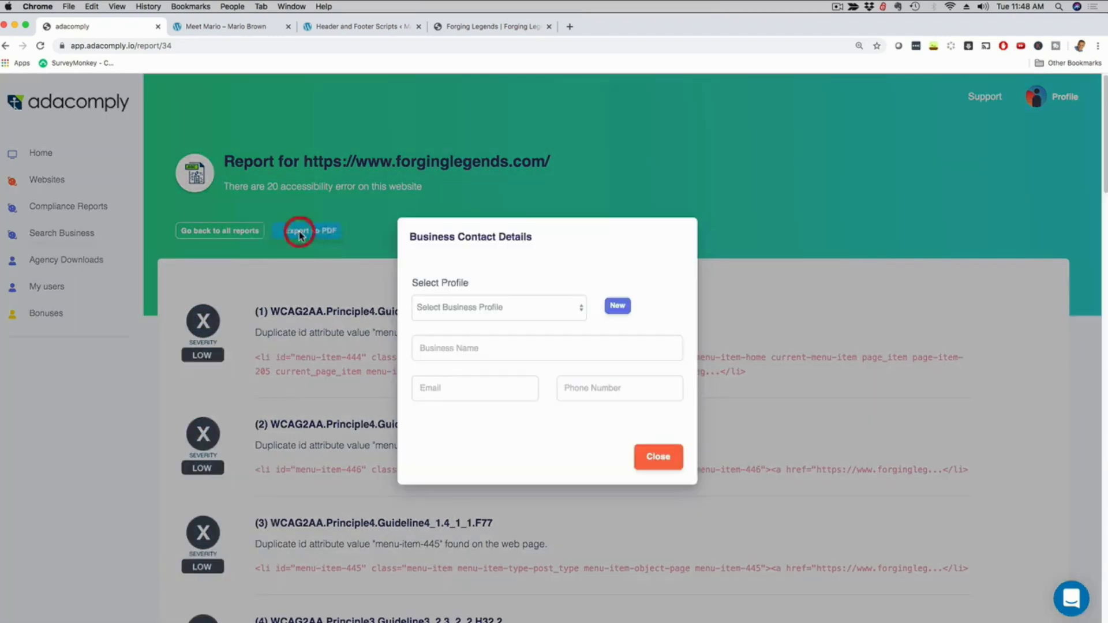
click(453, 347)
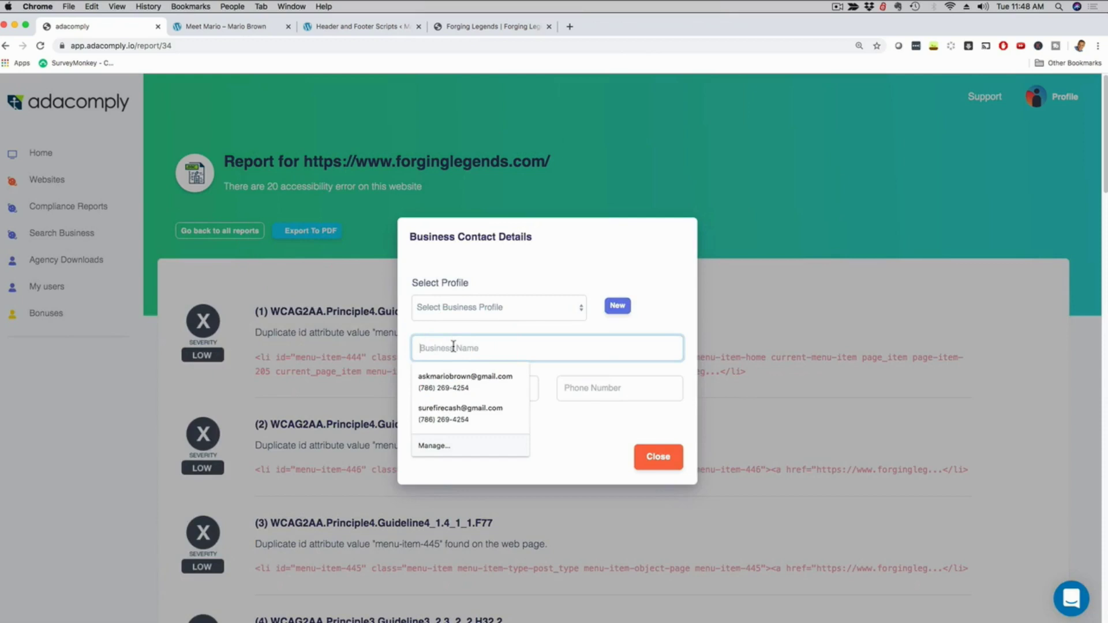
click(475, 388)
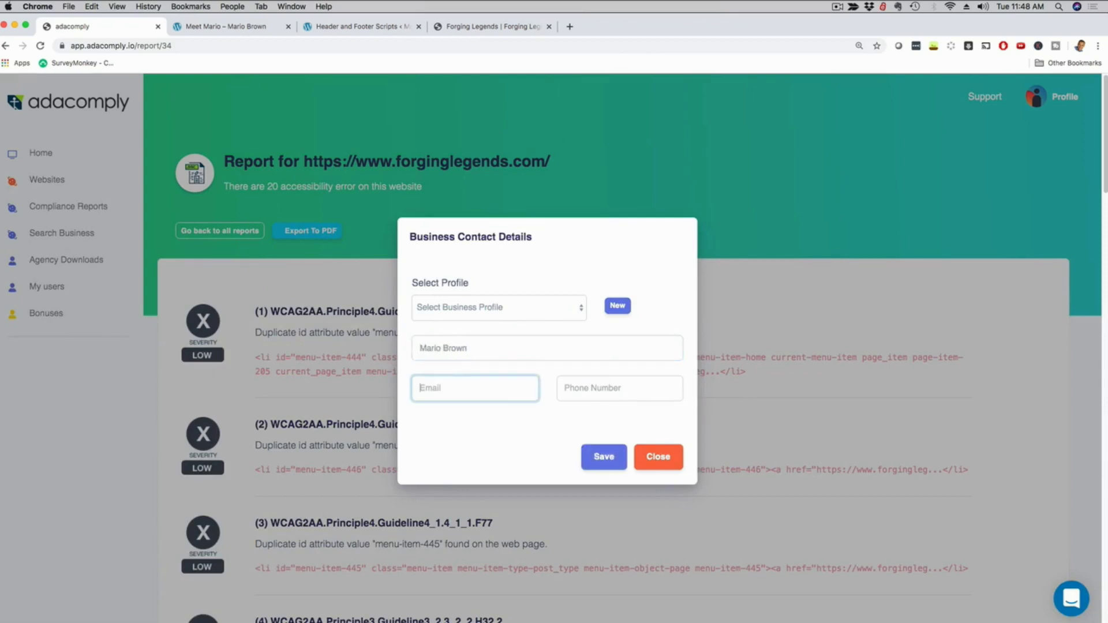
text(test@gmail.com)
click(588, 385)
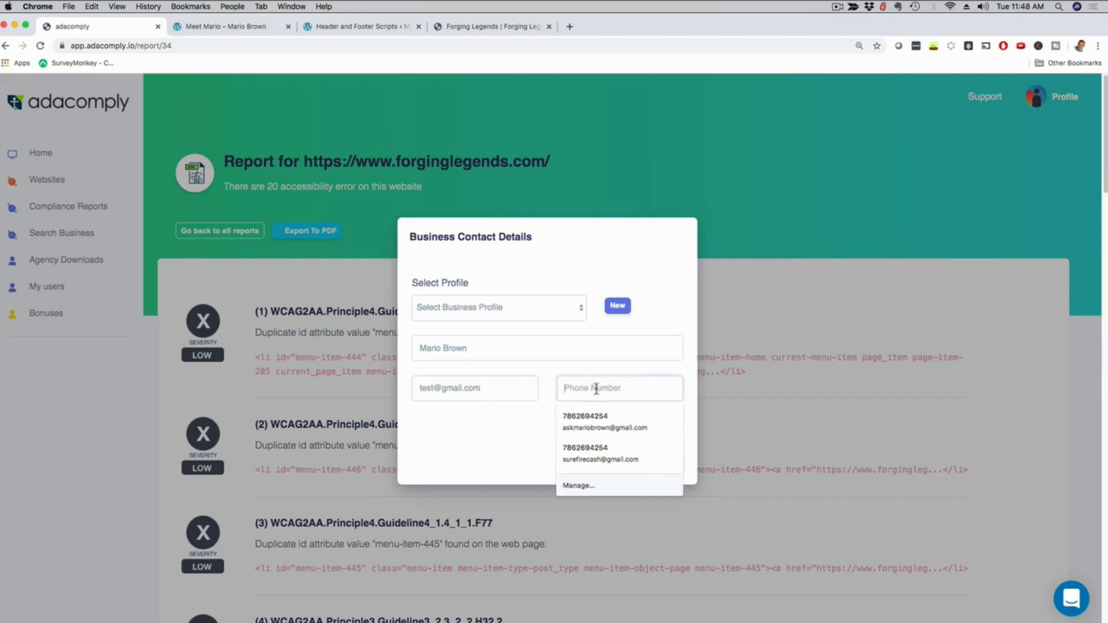
text(888444477)
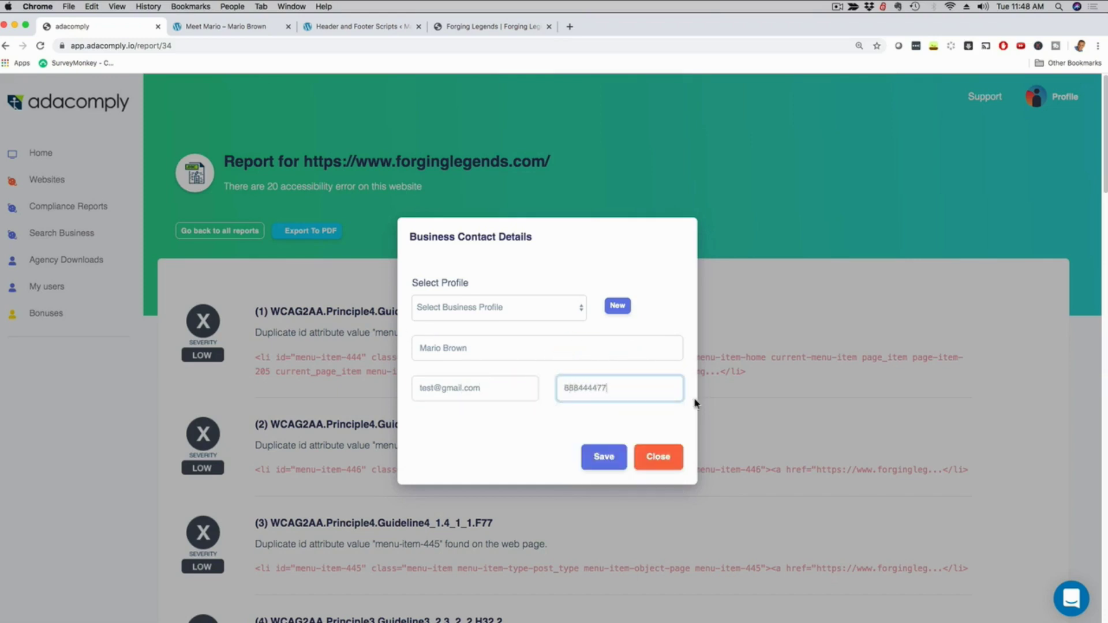
click(600, 457)
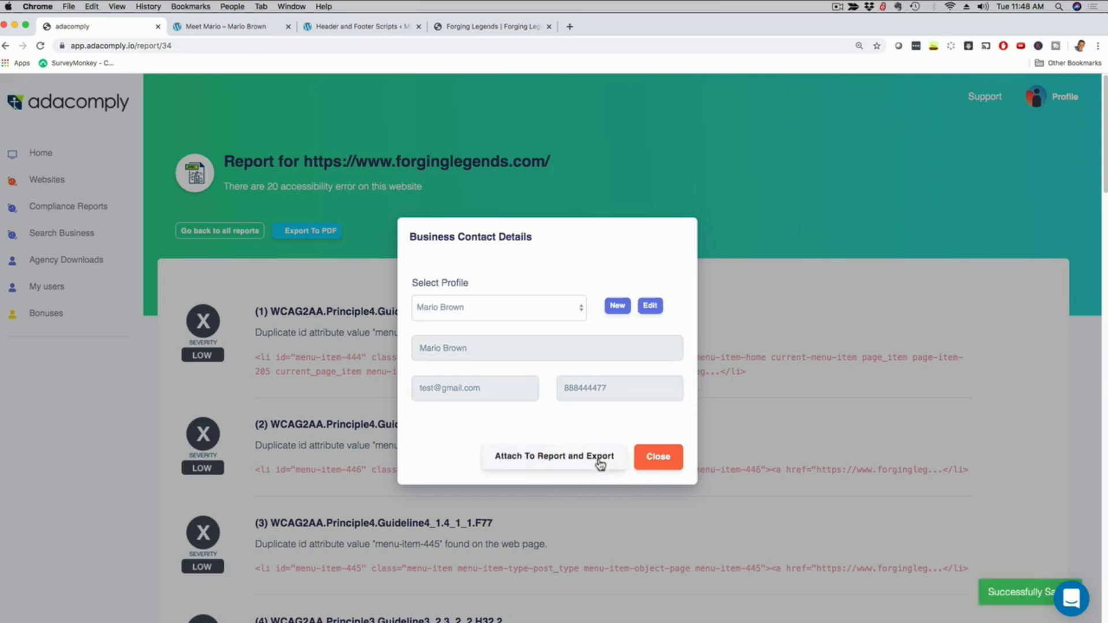
click(525, 459)
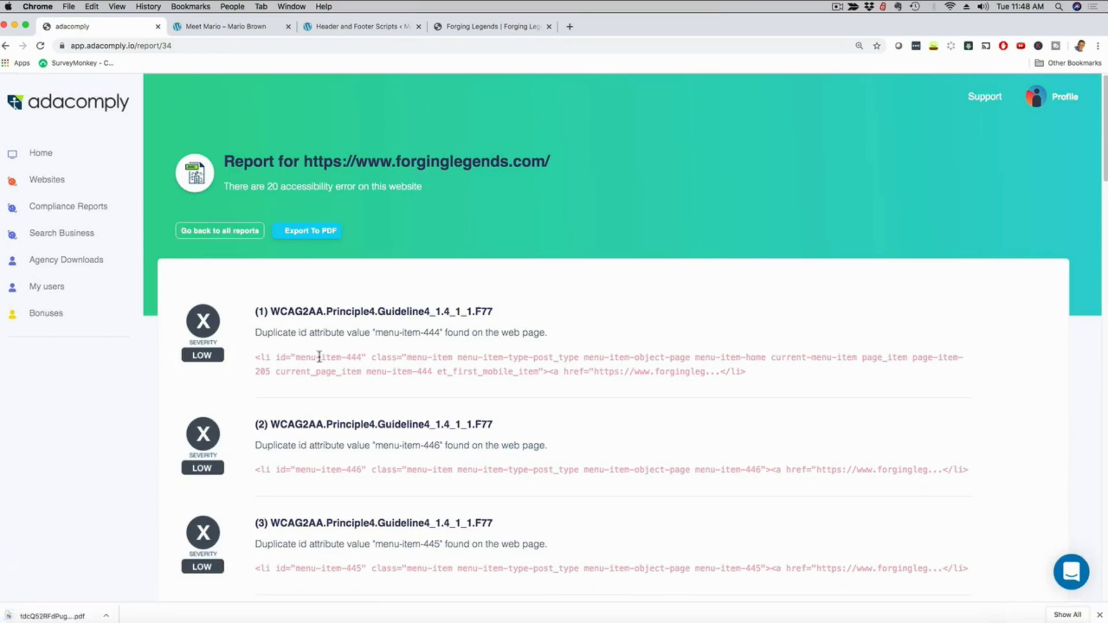
Open the downloaded forginglegends.com PDF report and scroll through its 20 listed infringements.
click(46, 616)
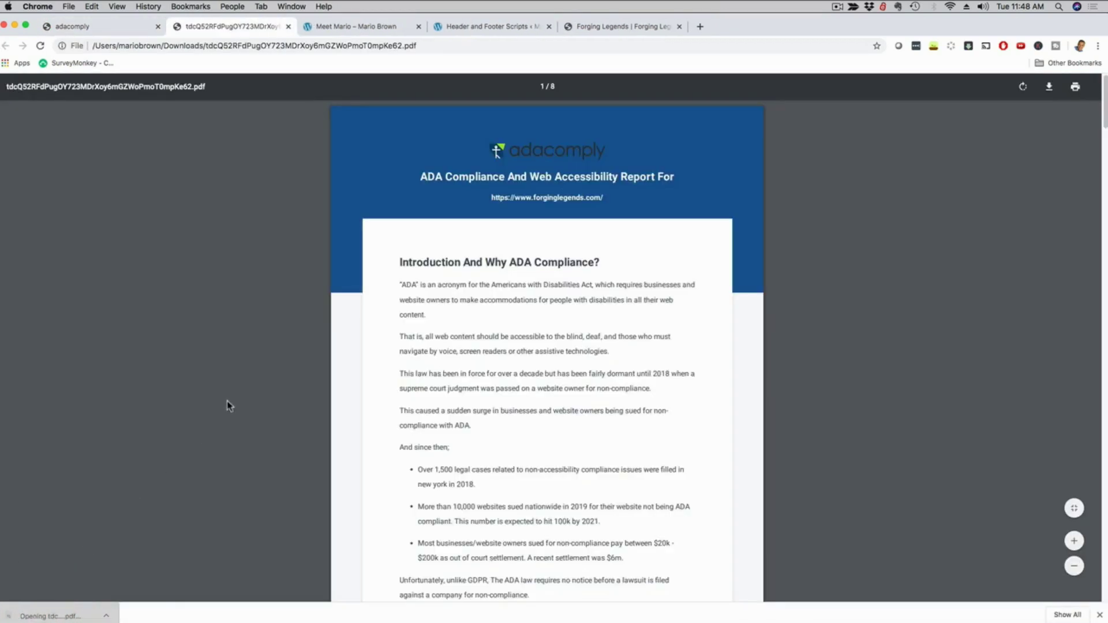
scroll(226, 404, down, 1)
scroll(226, 401, down, 2)
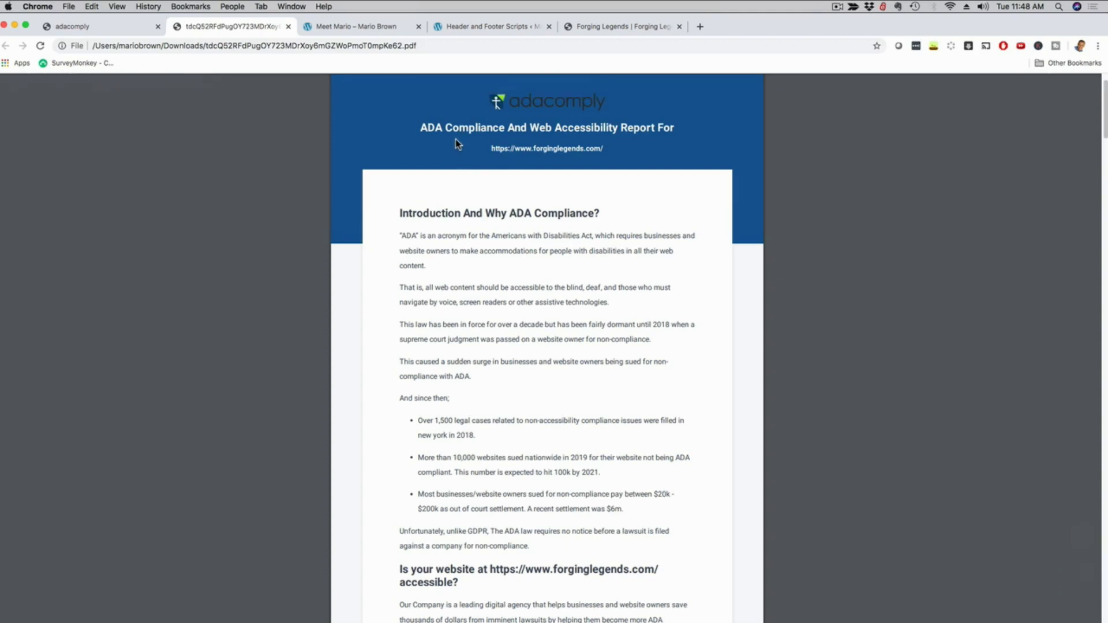
scroll(455, 140, down, 1)
drag(398, 197, 594, 267)
click(573, 183)
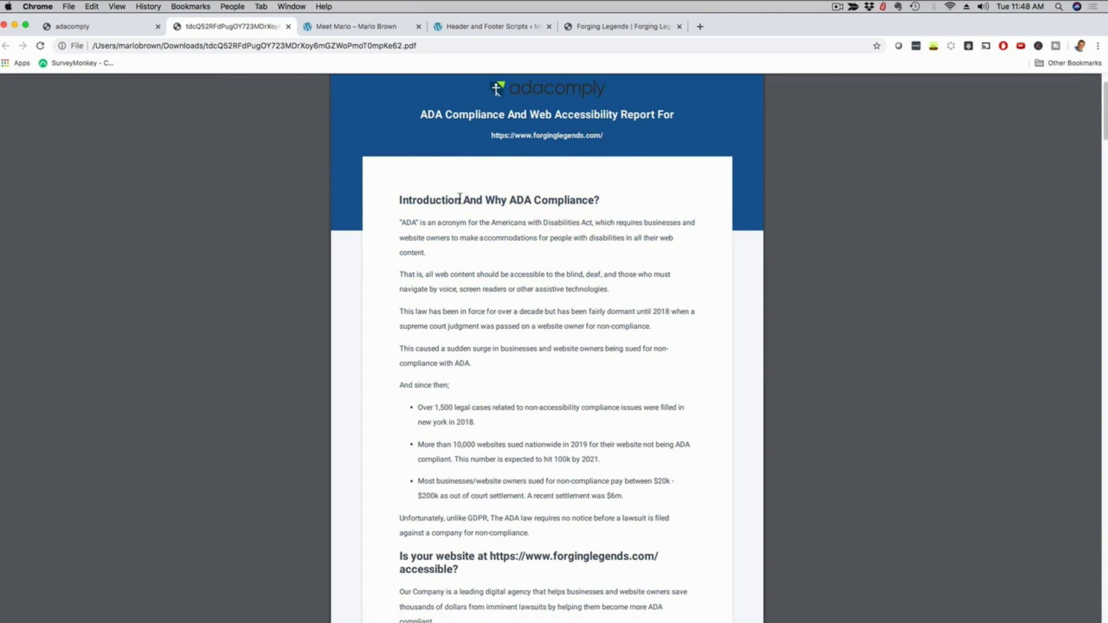
scroll(540, 225, down, 10)
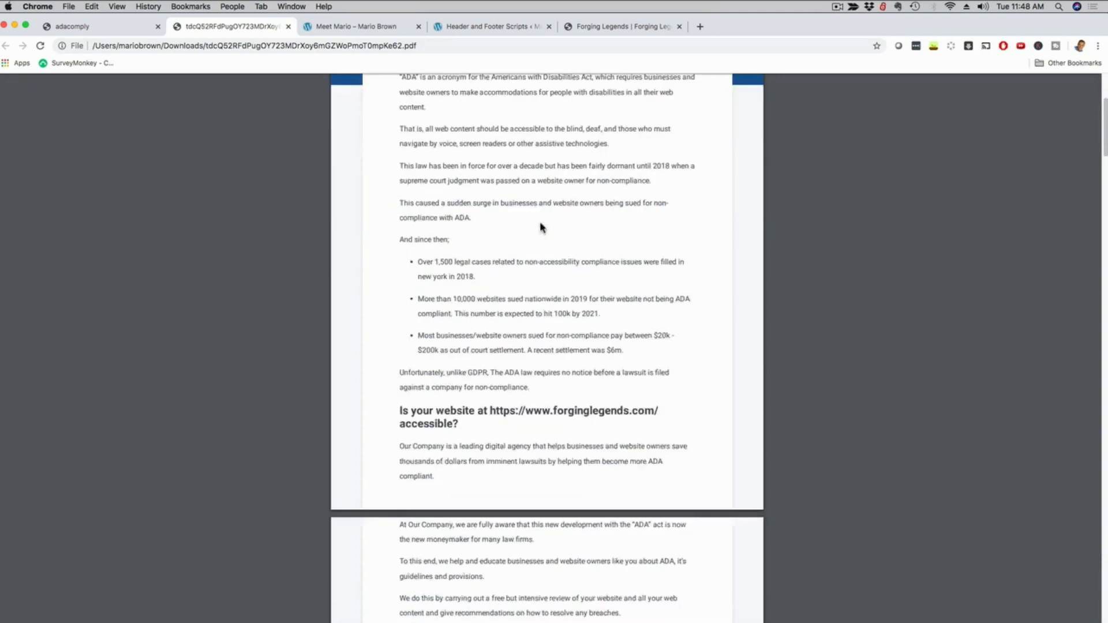
scroll(526, 224, up, 1)
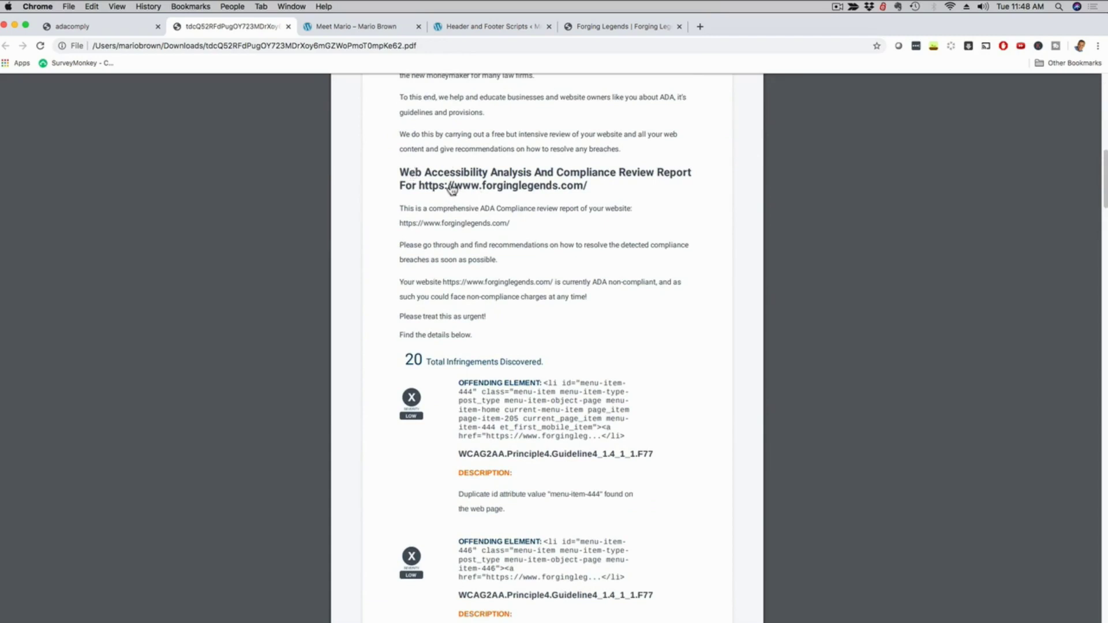
scroll(545, 280, down, 3)
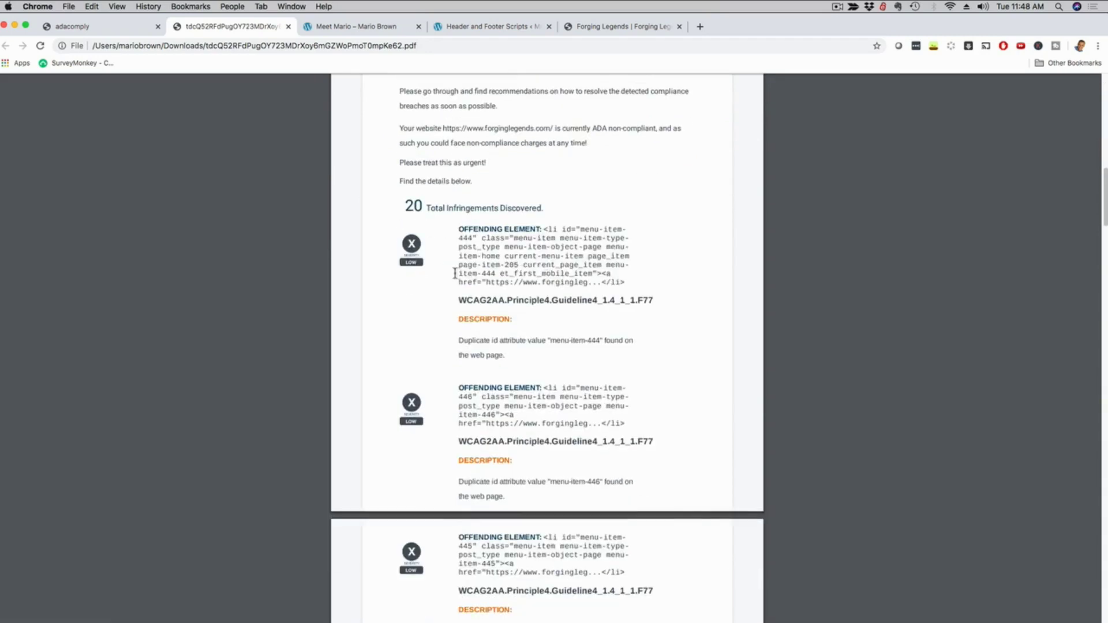
scroll(462, 277, down, 6)
scroll(450, 275, down, 10)
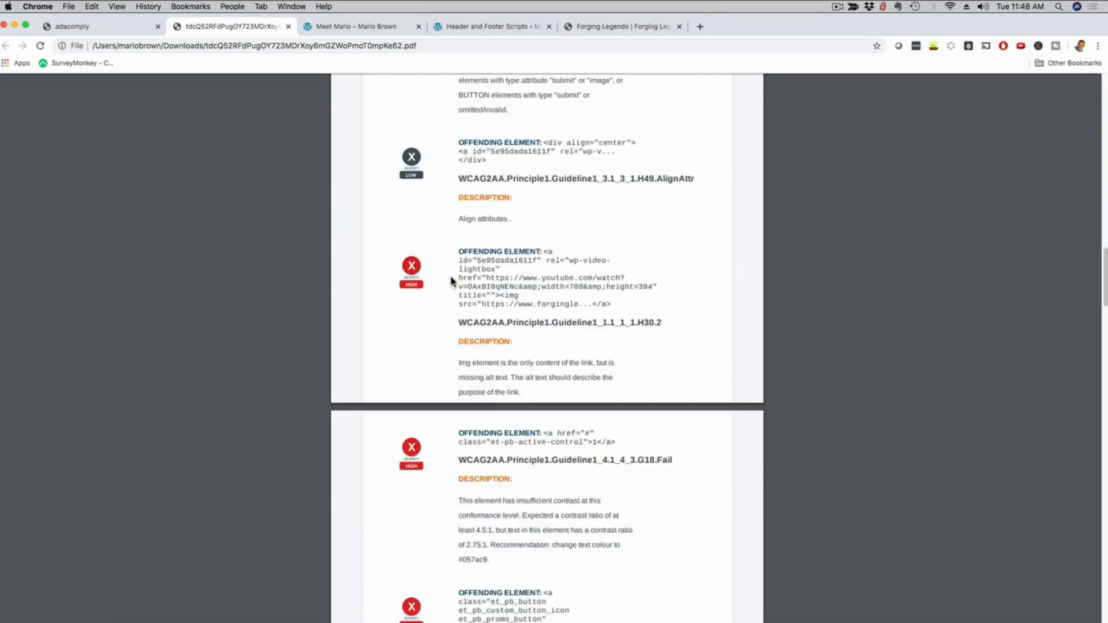
scroll(450, 276, down, 20)
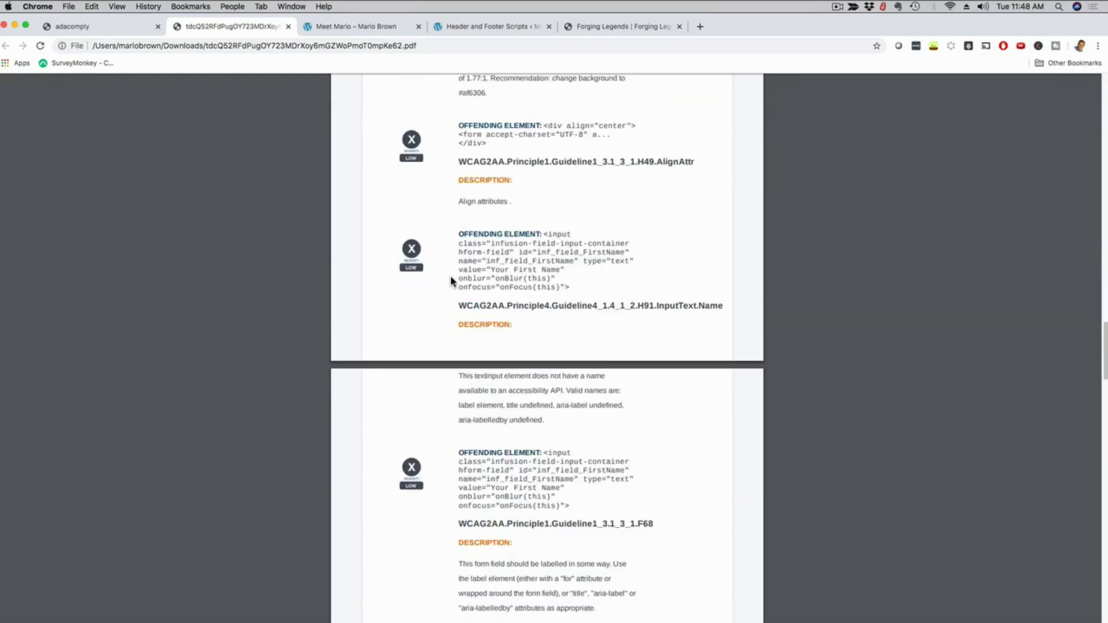
scroll(451, 280, down, 20)
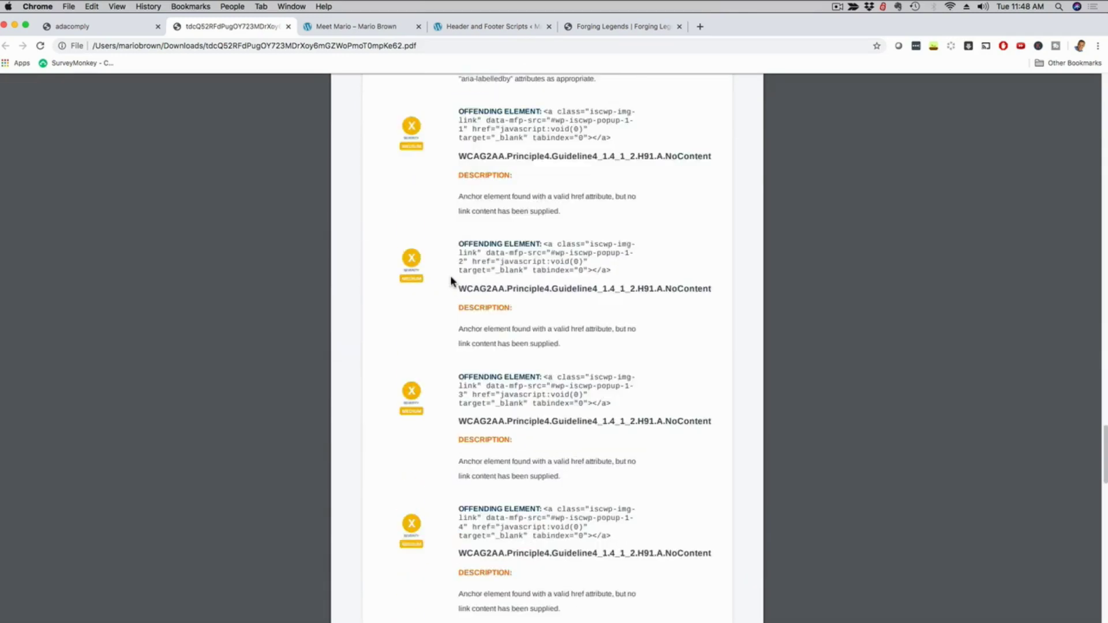
scroll(451, 281, down, 5)
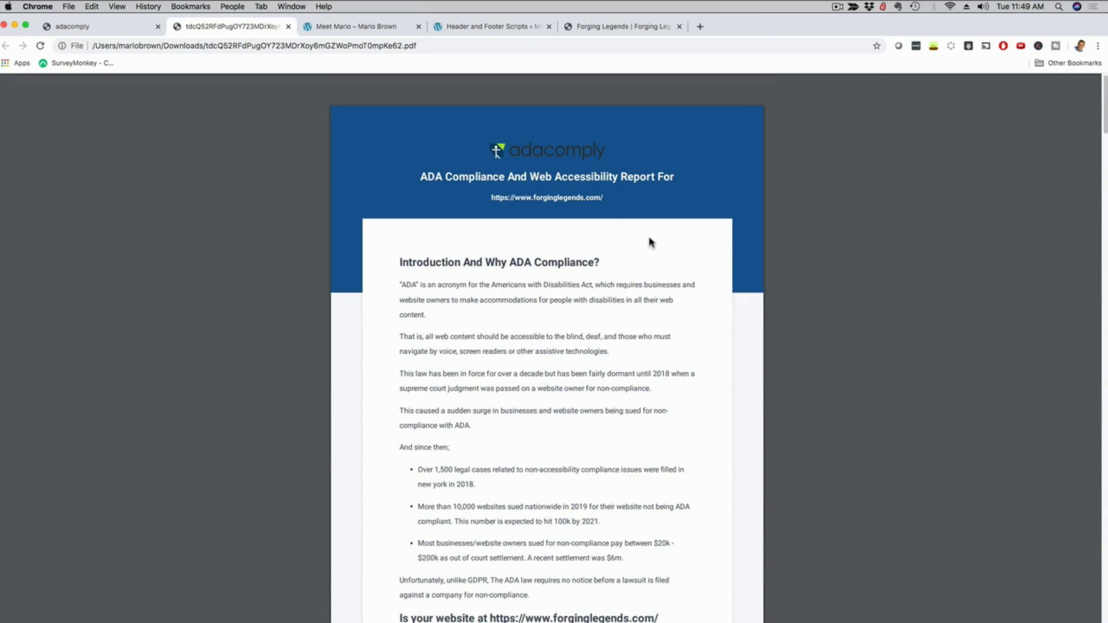
scroll(643, 321, down, 2)
scroll(642, 320, down, 2)
scroll(643, 321, up, 1)
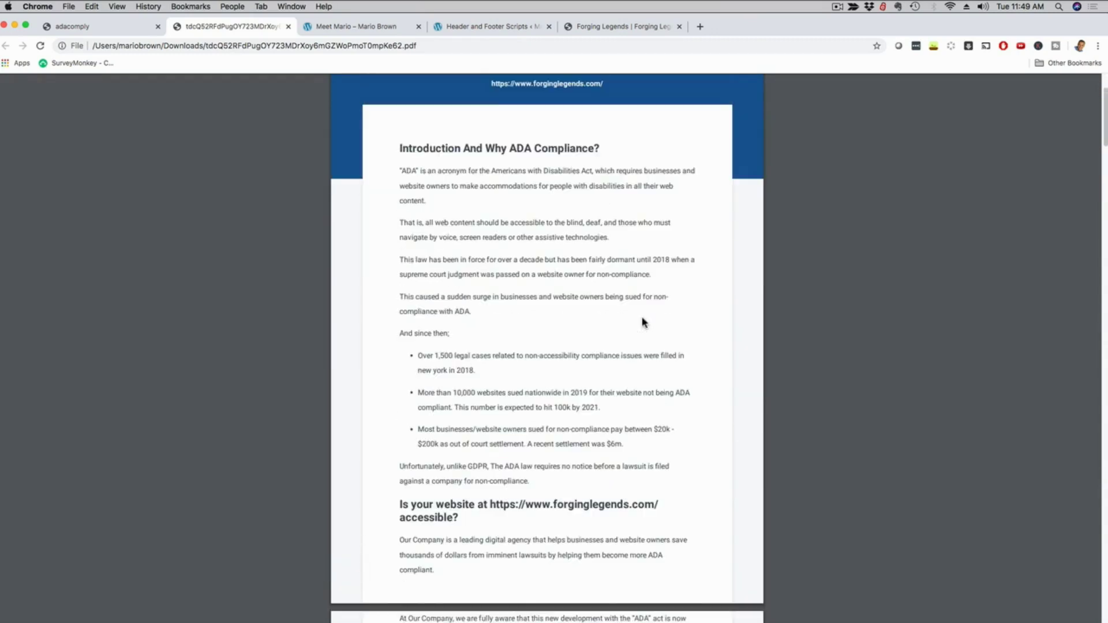
Back in the ADAComply tab, open a blank Accessibility Report generator from Compliance Reports.
click(127, 30)
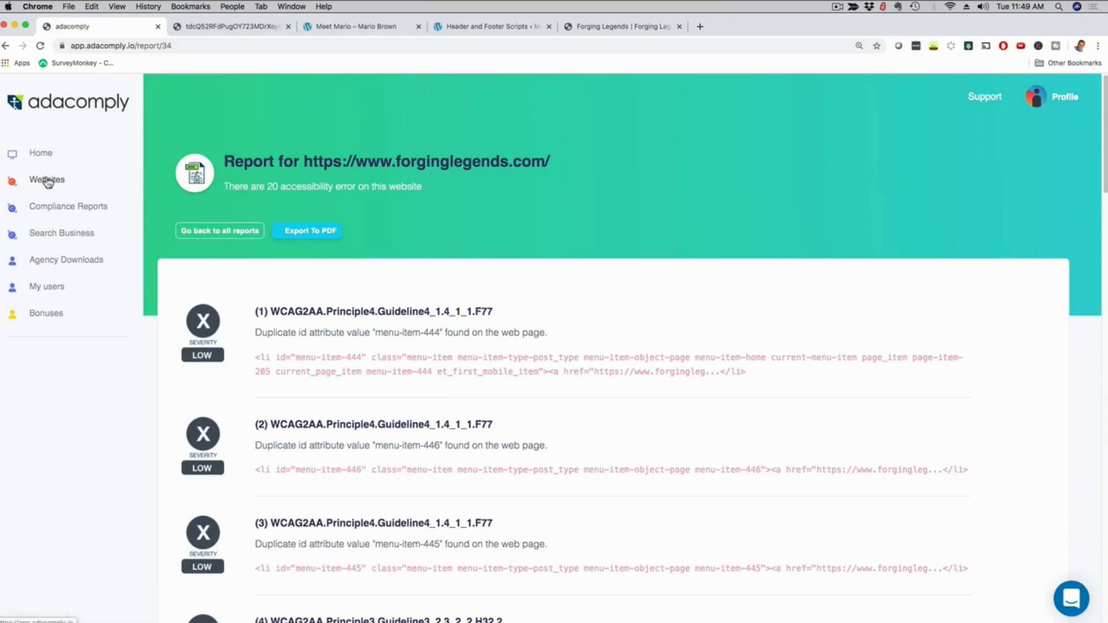
click(48, 207)
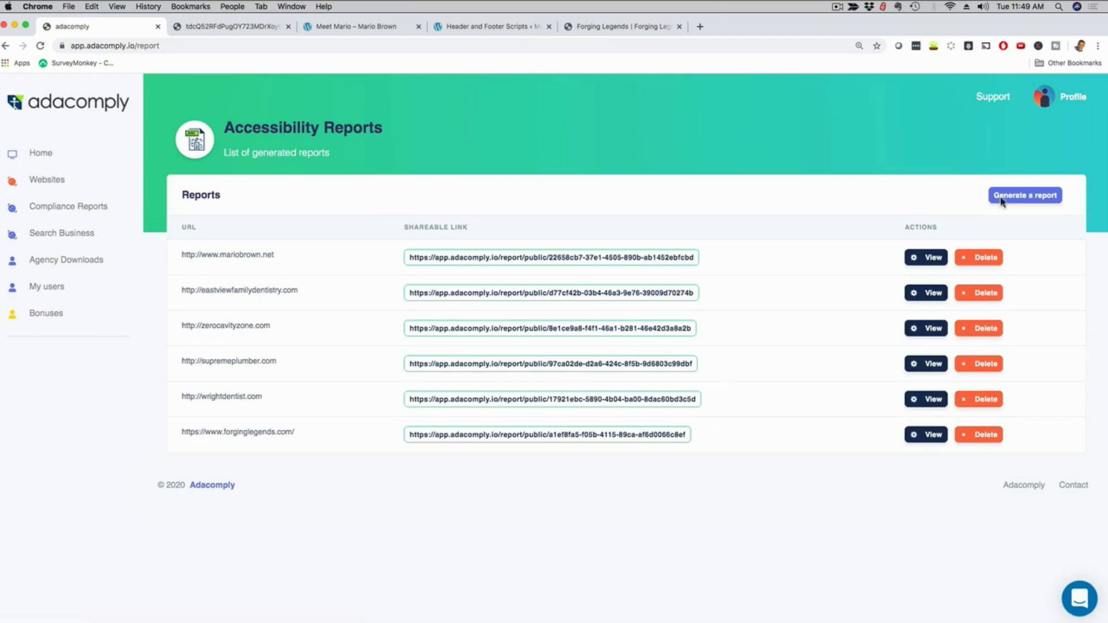
click(1026, 197)
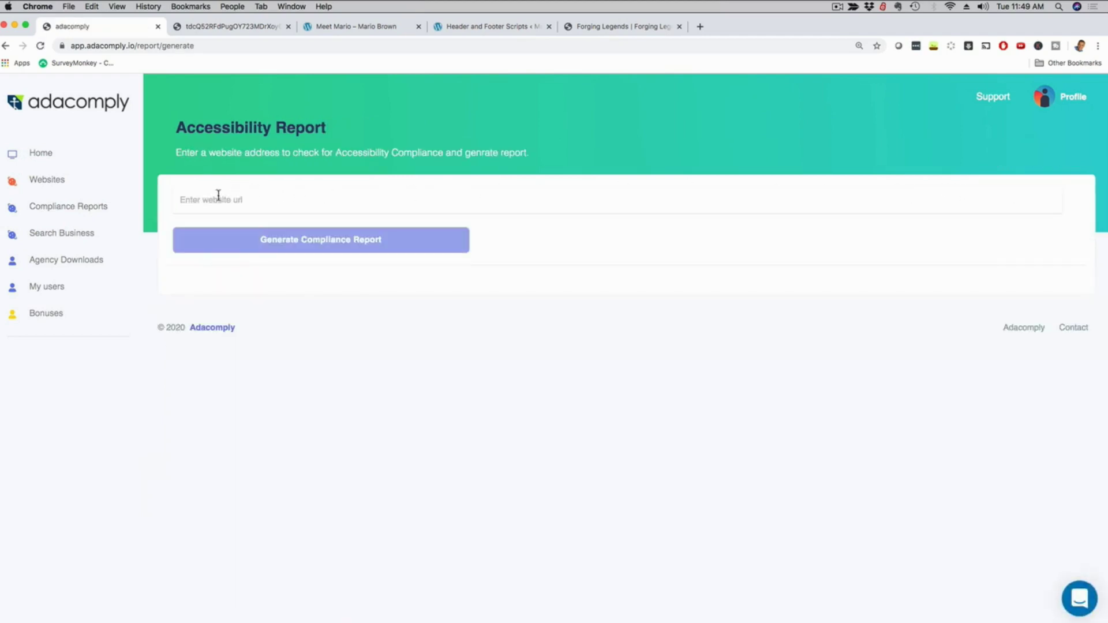
click(216, 198)
click(267, 196)
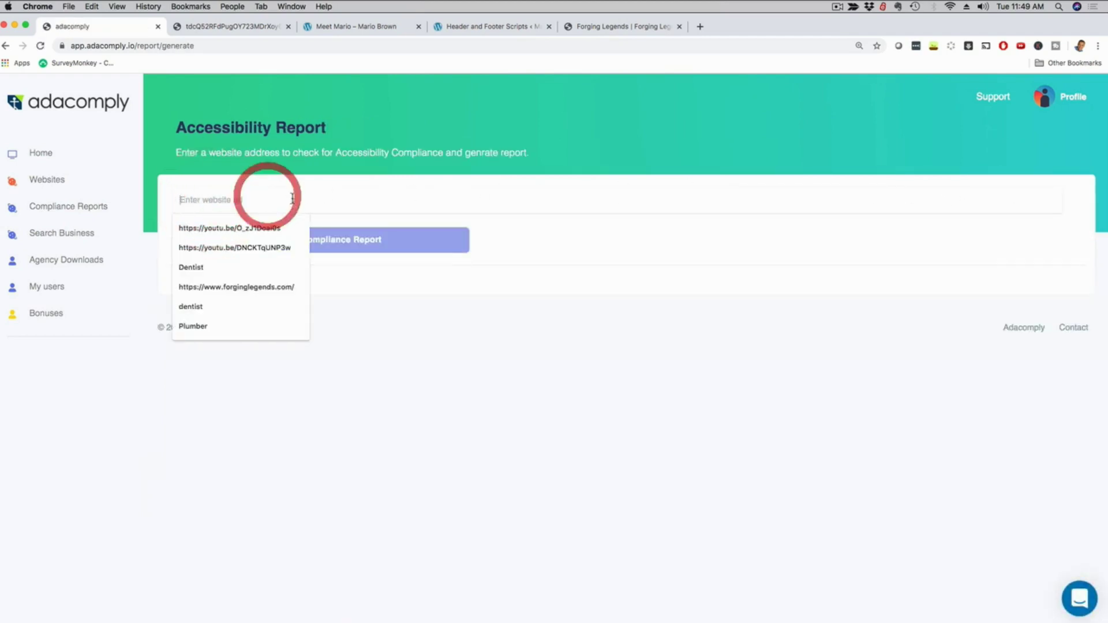
click(455, 325)
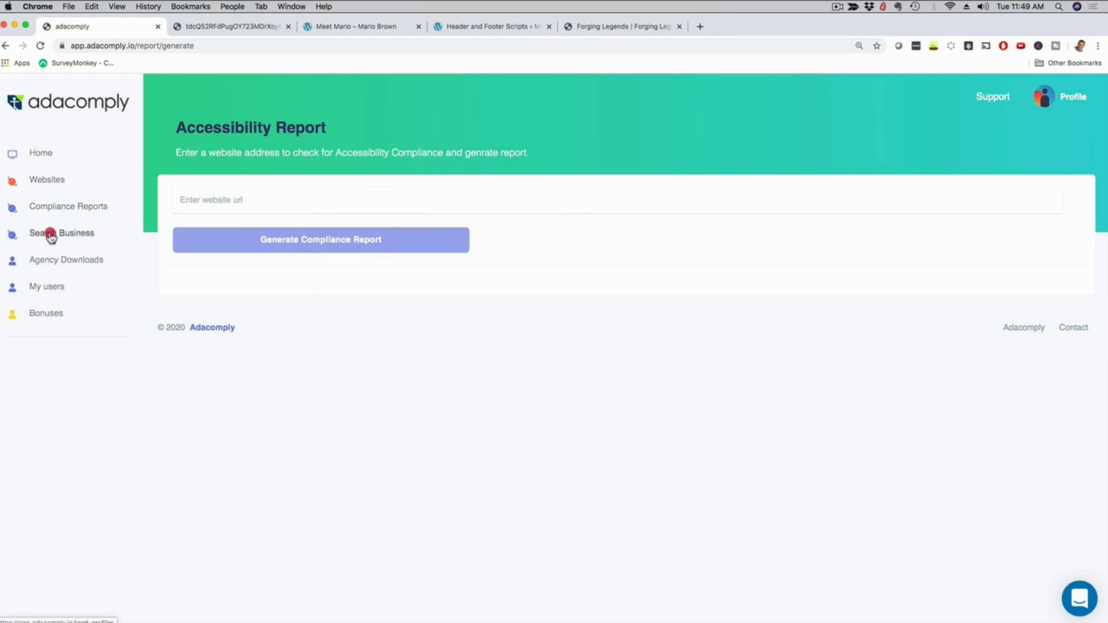
Run a Search Business query with keyword Dentist and location CO, then review the listed results.
click(51, 234)
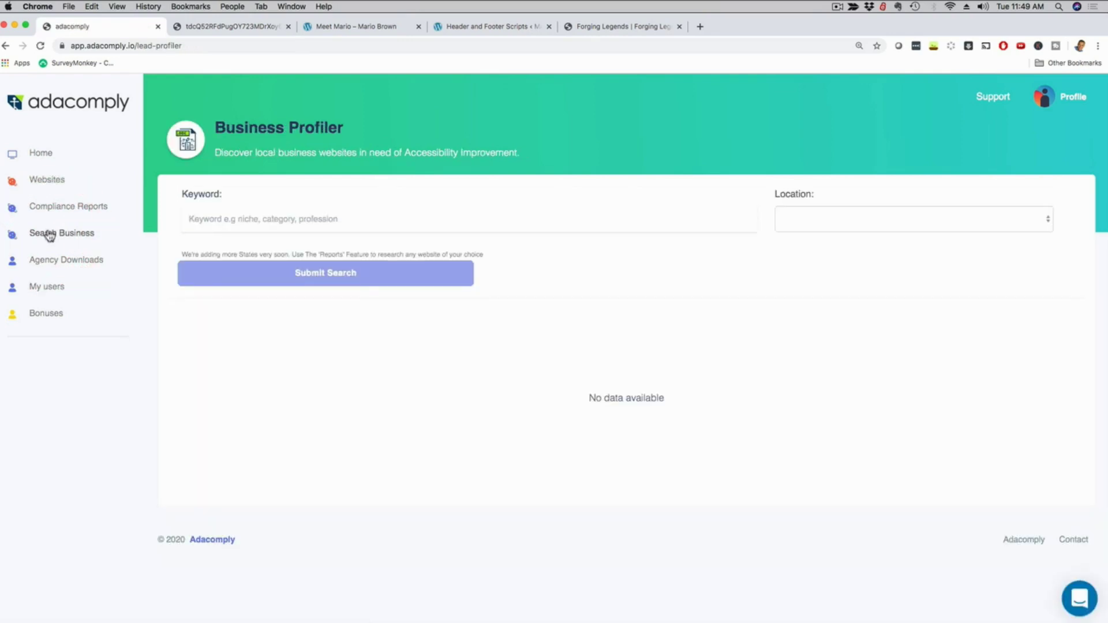
click(211, 219)
text(Dentist)
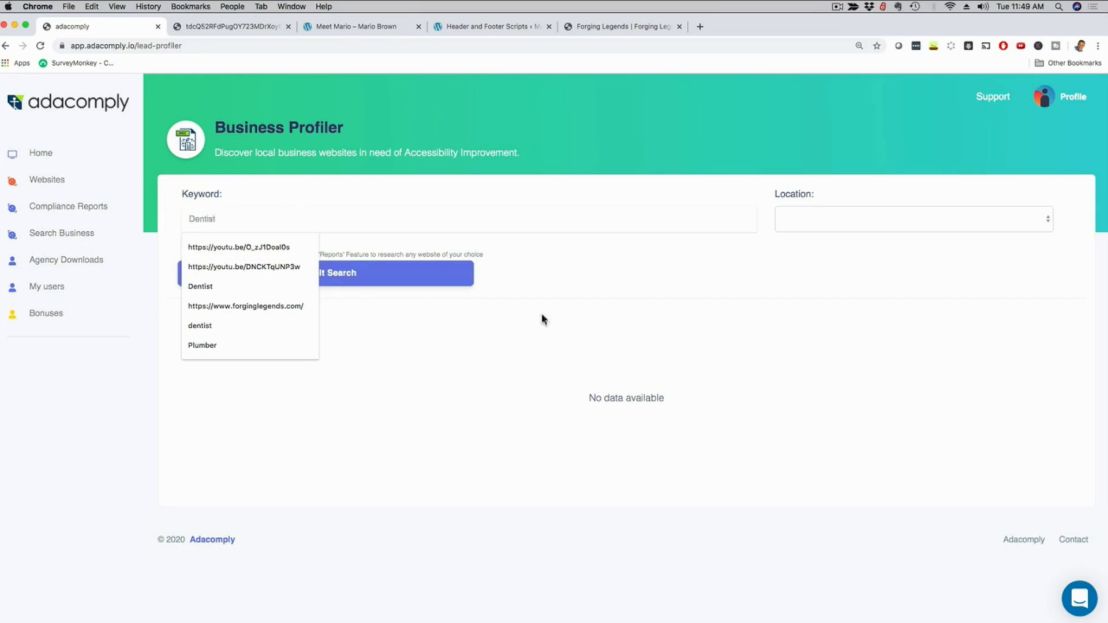
click(640, 344)
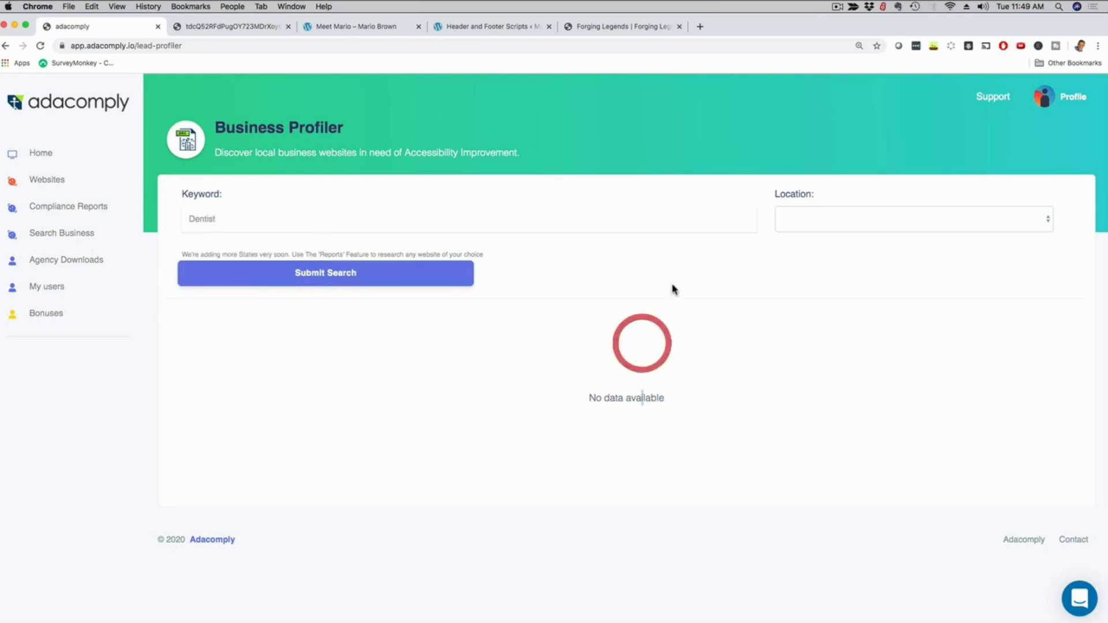
click(806, 219)
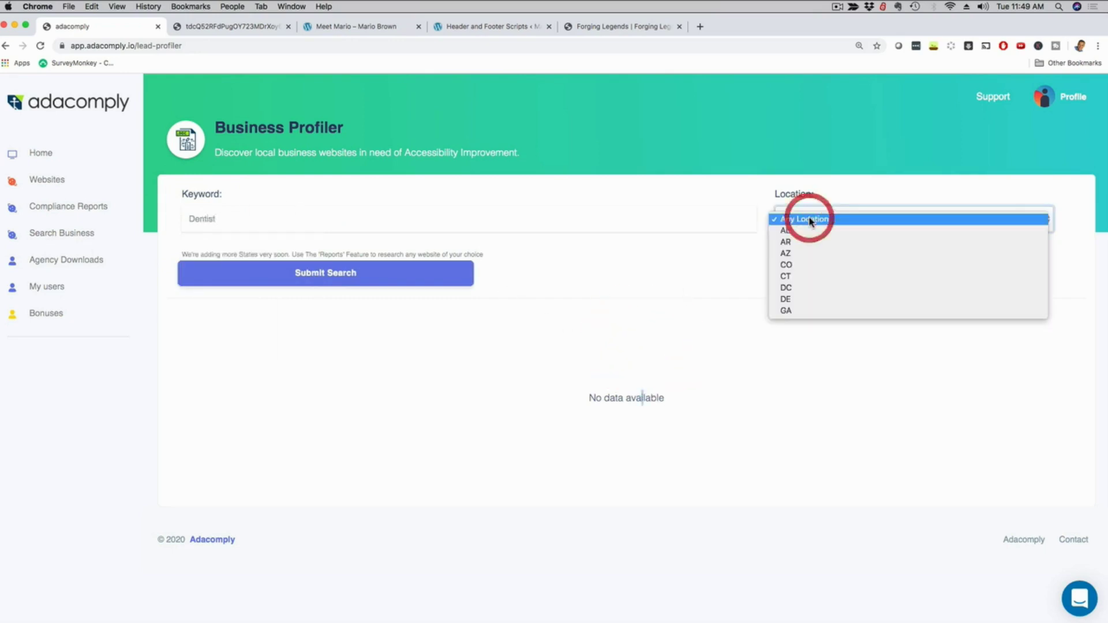
click(795, 267)
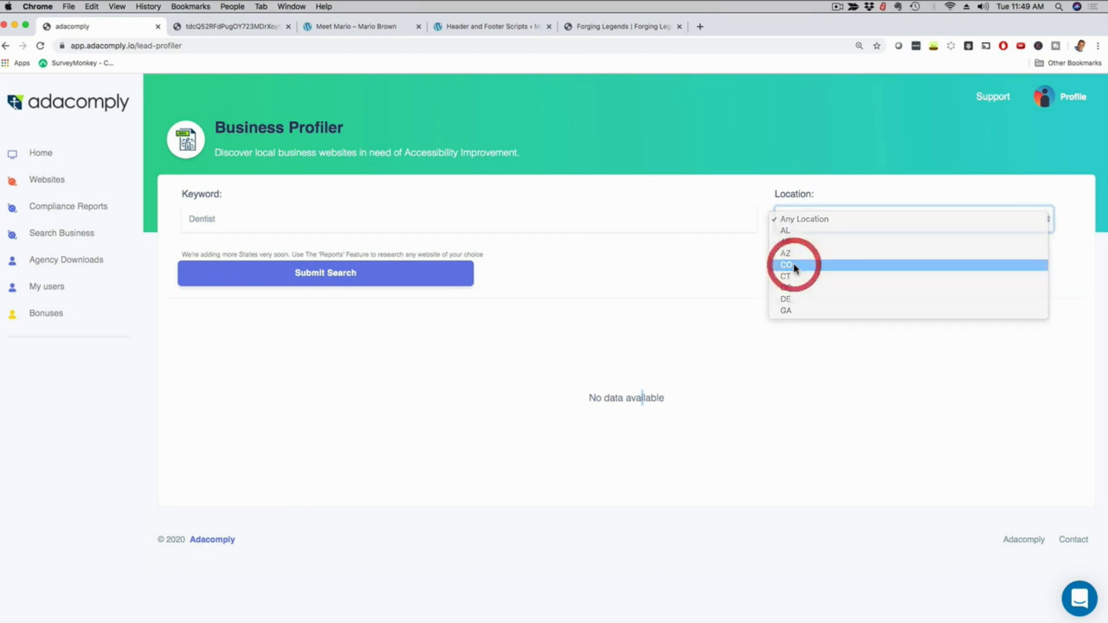
click(322, 277)
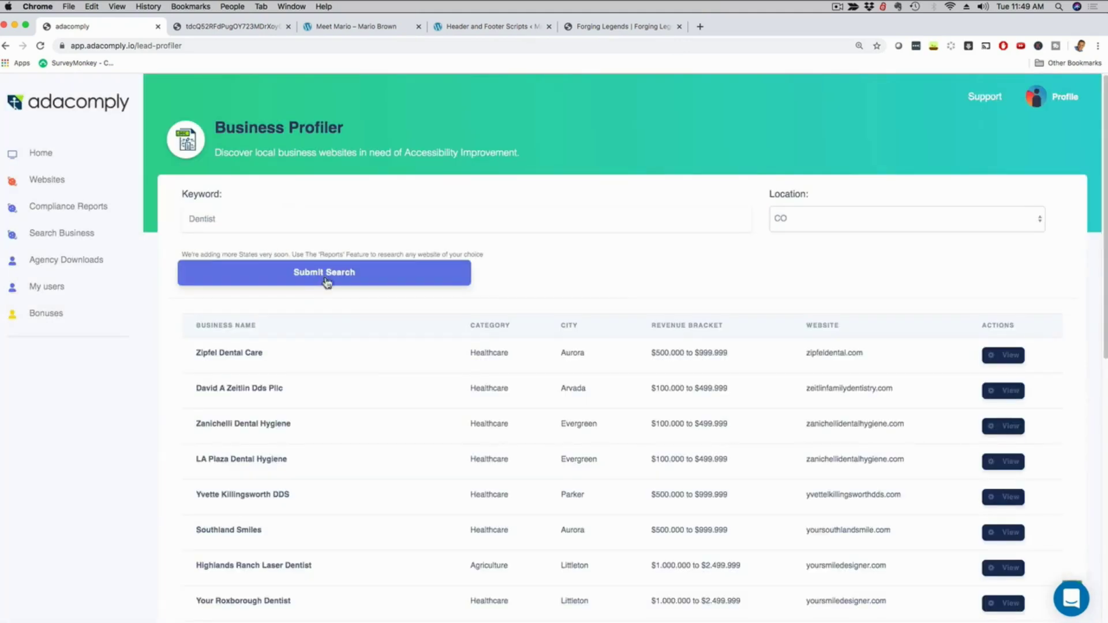
scroll(341, 406, down, 2)
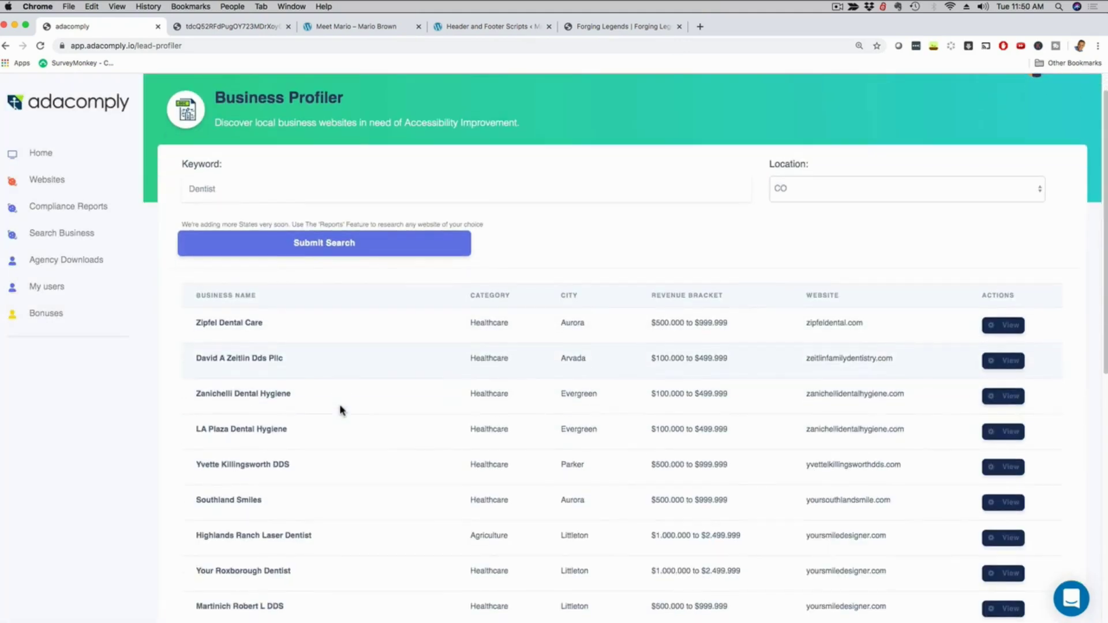
scroll(340, 407, up, 1)
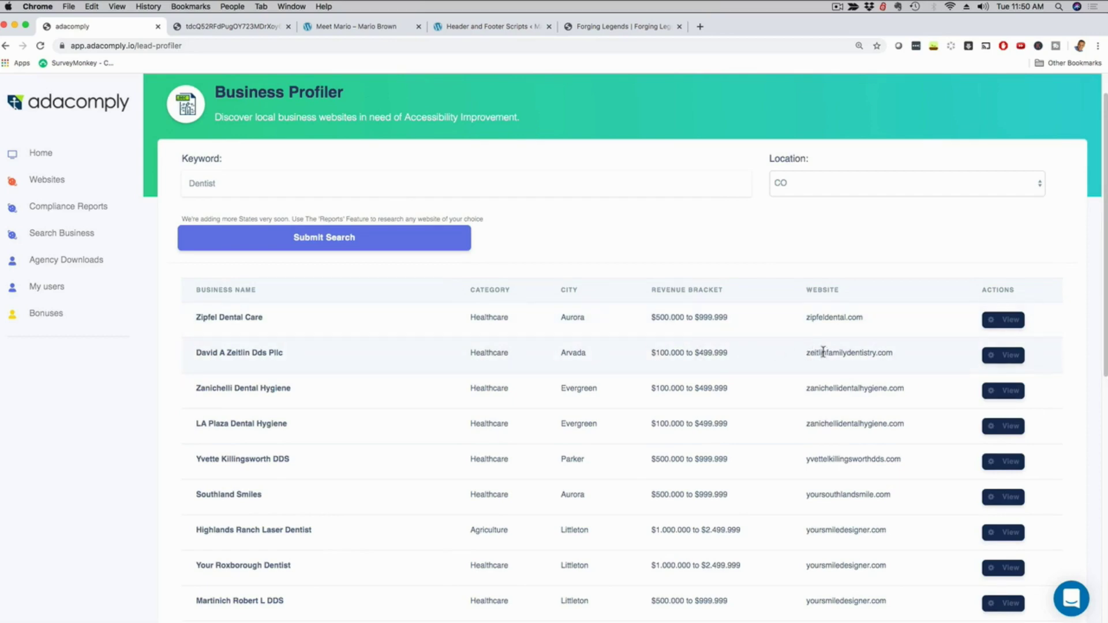
click(1006, 355)
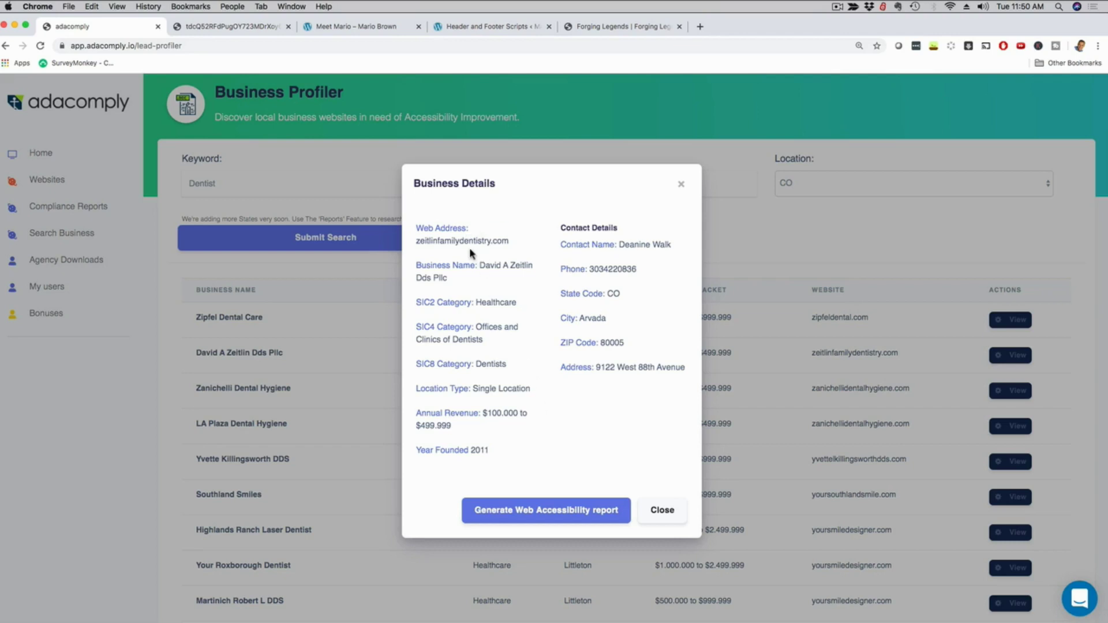
click(681, 185)
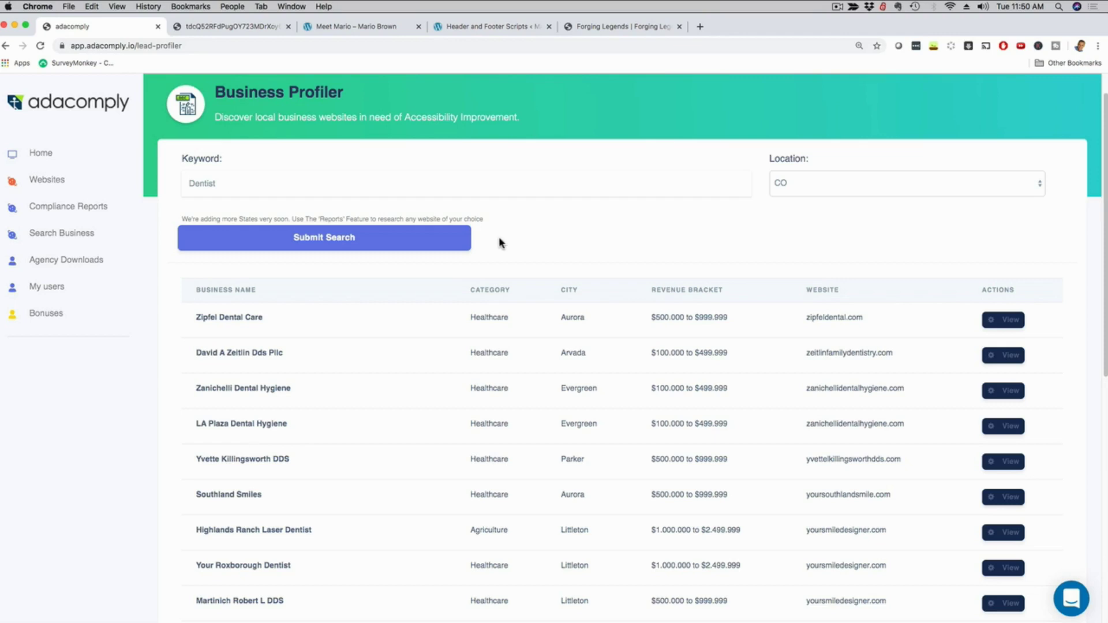
scroll(231, 349, up, 1)
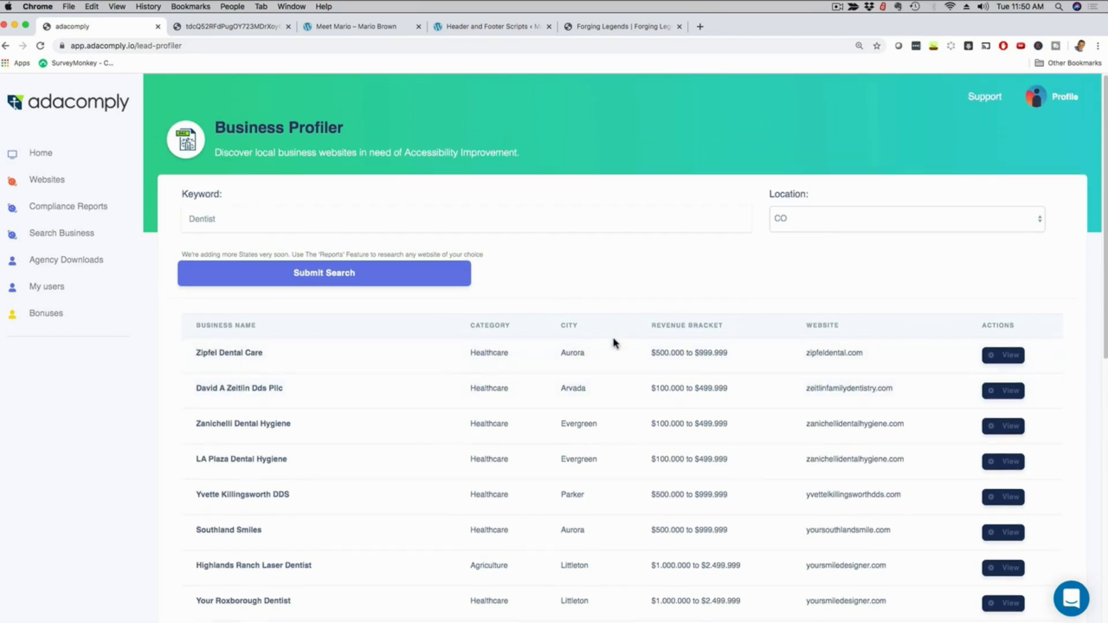